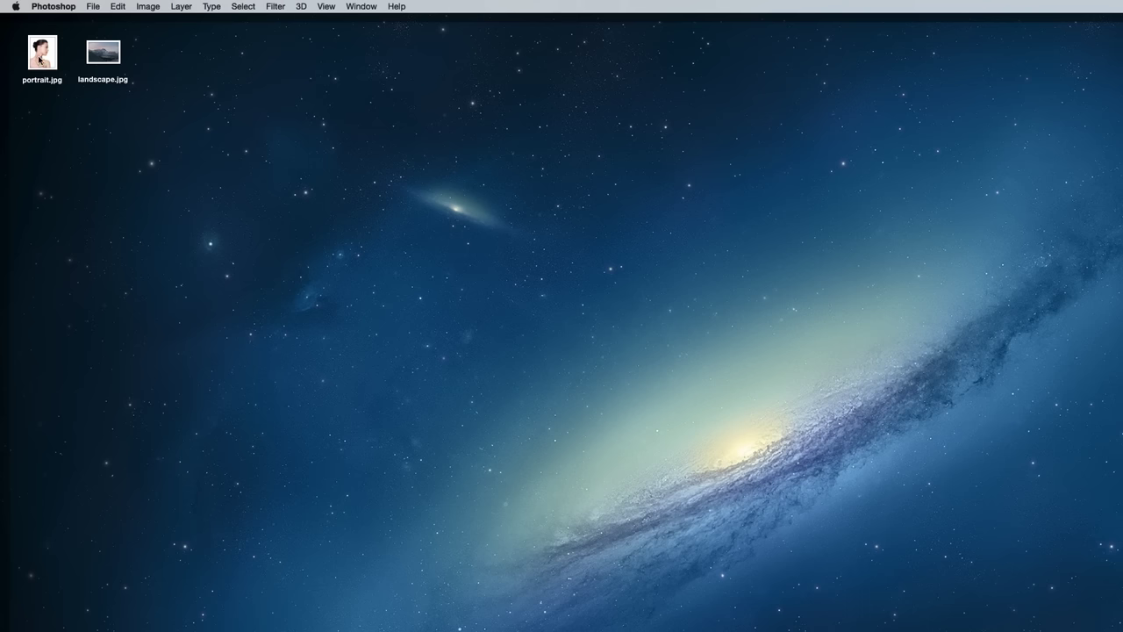
Step: Open portrait.jpg from Finder in Adobe Photoshop CC 2014
right_click(39, 61)
mouse_move(160, 74)
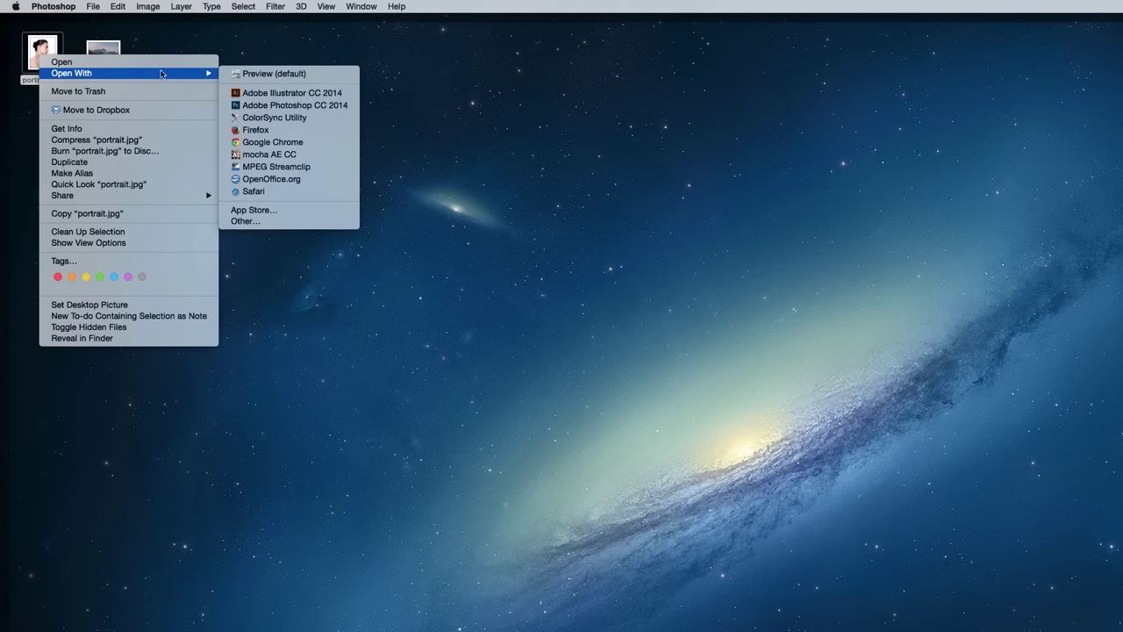
left_click(255, 105)
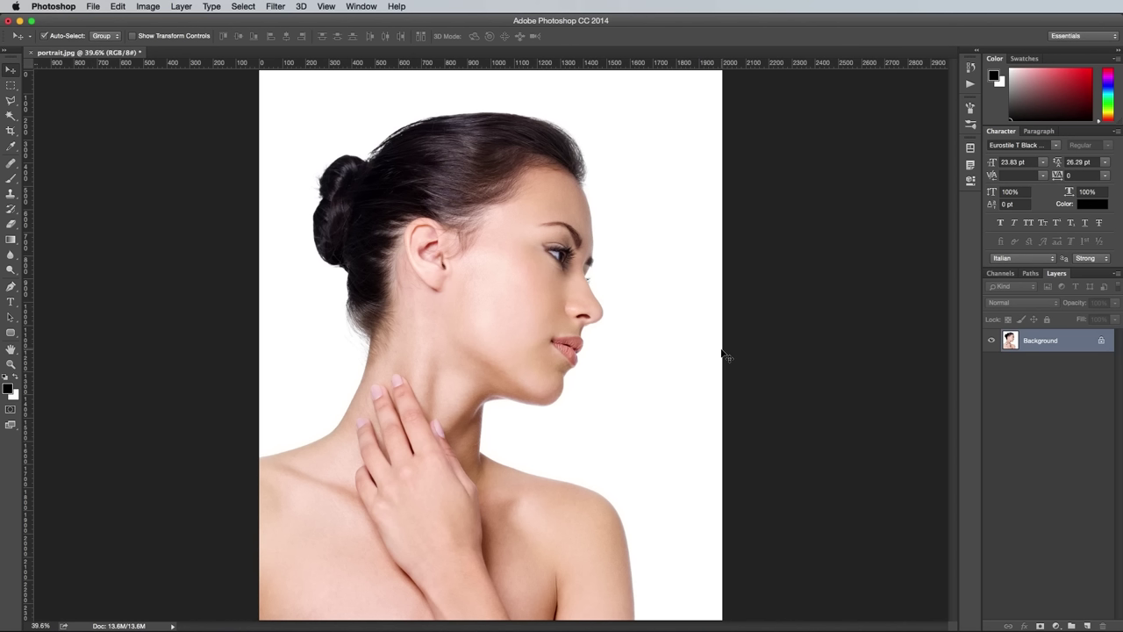
Step: Compare the Red, Green and Blue channels and duplicate Blue as Blue copy
left_click(994, 274)
left_click(1037, 313)
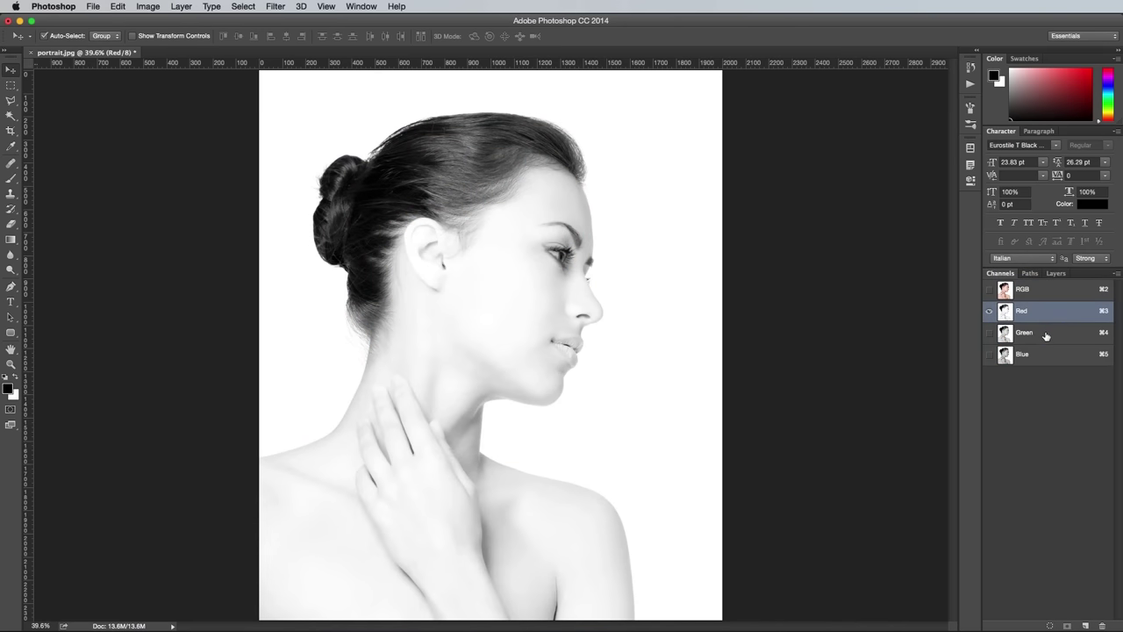
left_click(1045, 334)
left_click(1052, 355)
left_click_drag(1052, 359, 1085, 625)
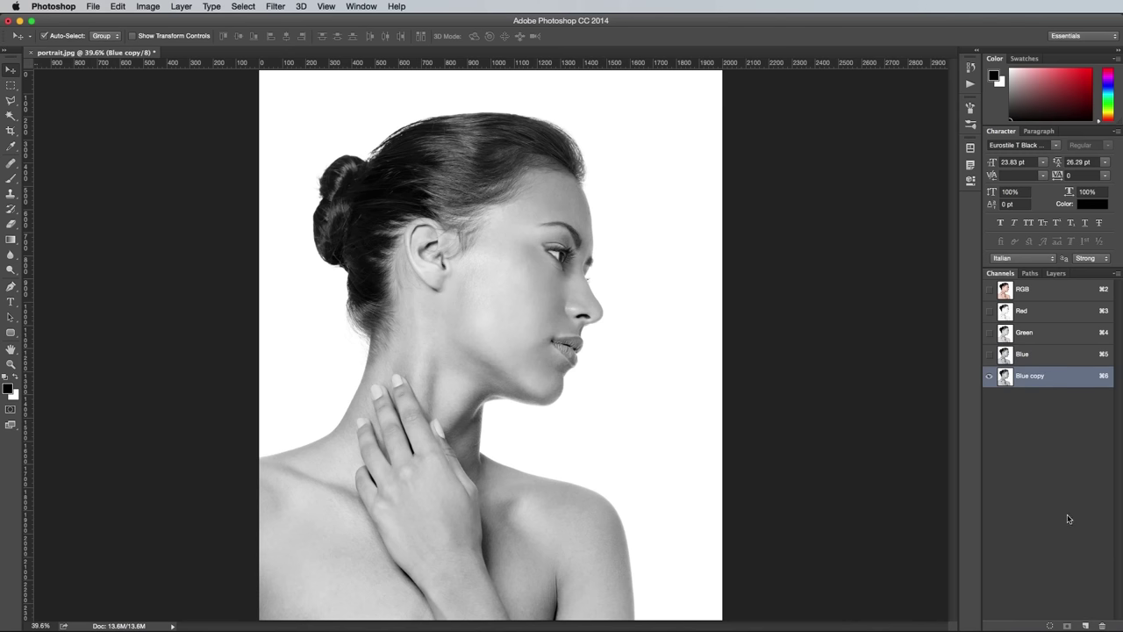
Step: Set Levels on Blue copy to 121/0.19/255, darkening the woman to a silhouette
left_click(147, 6)
mouse_move(172, 41)
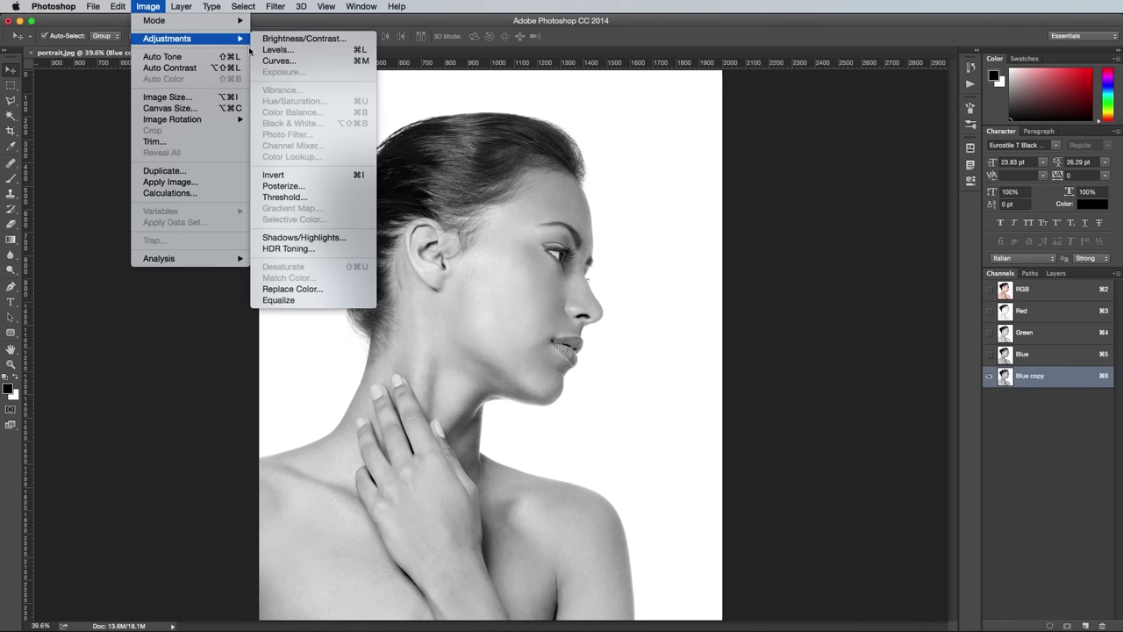
left_click(279, 50)
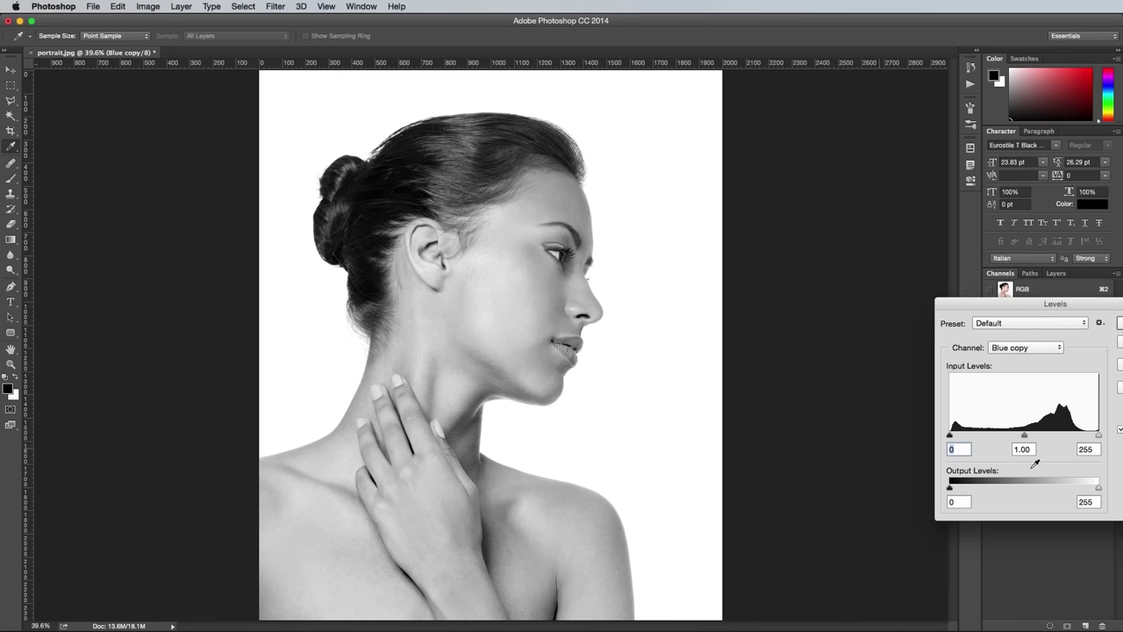
left_click_drag(1042, 437, 1069, 436)
left_click_drag(949, 436, 1094, 433)
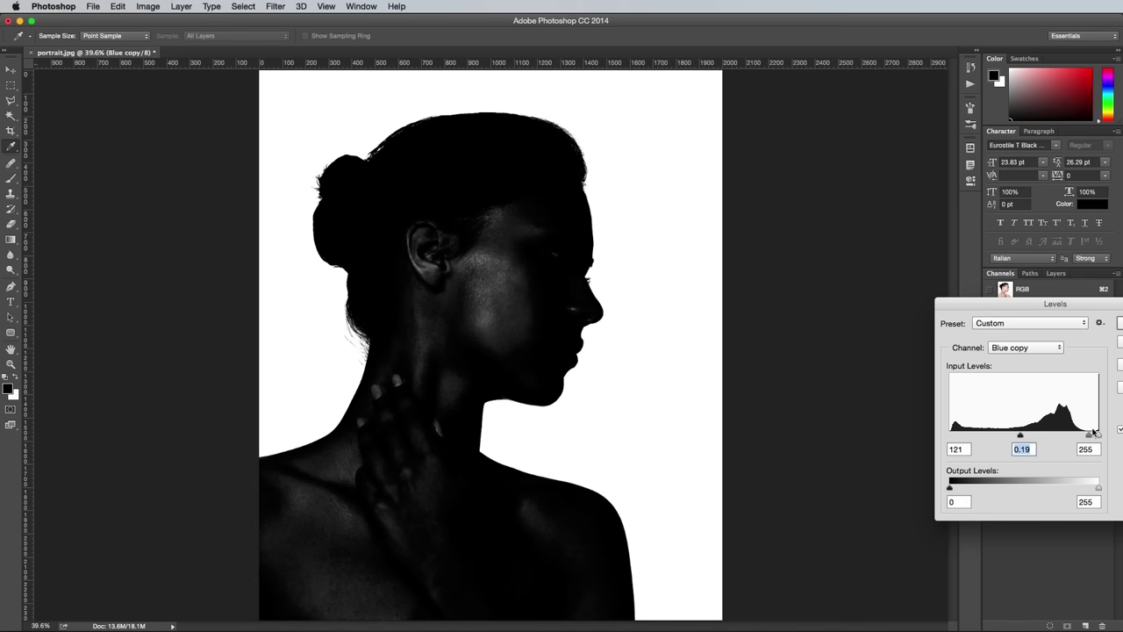
Step: Apply the Levels and paint the ear and jaw solid black with a soft brush
key("Return")
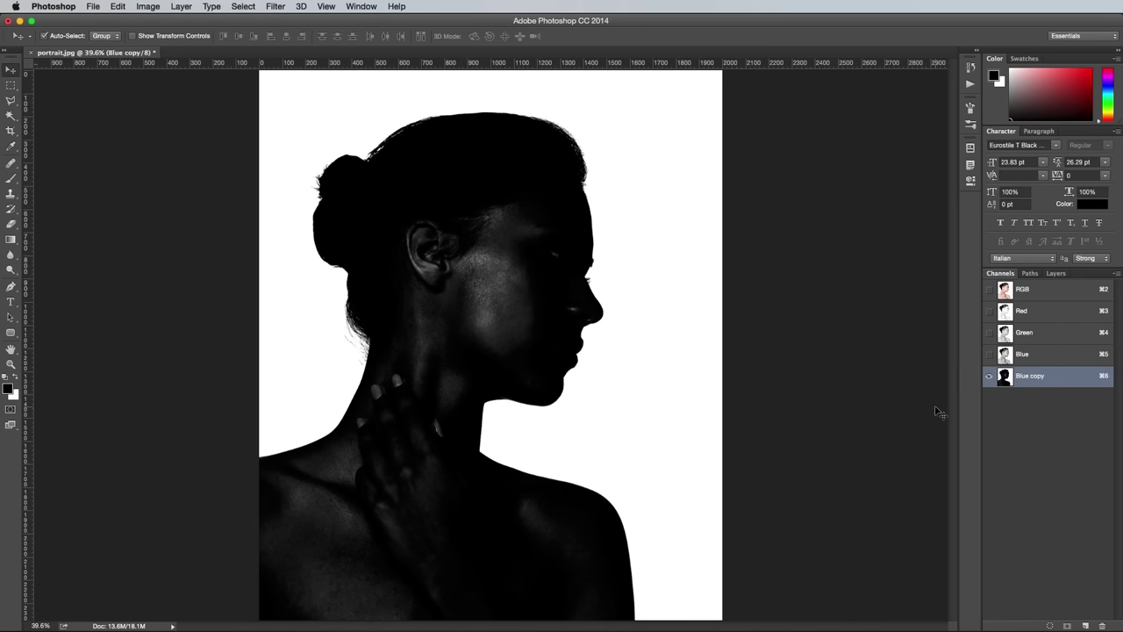
key("b")
left_click(54, 37)
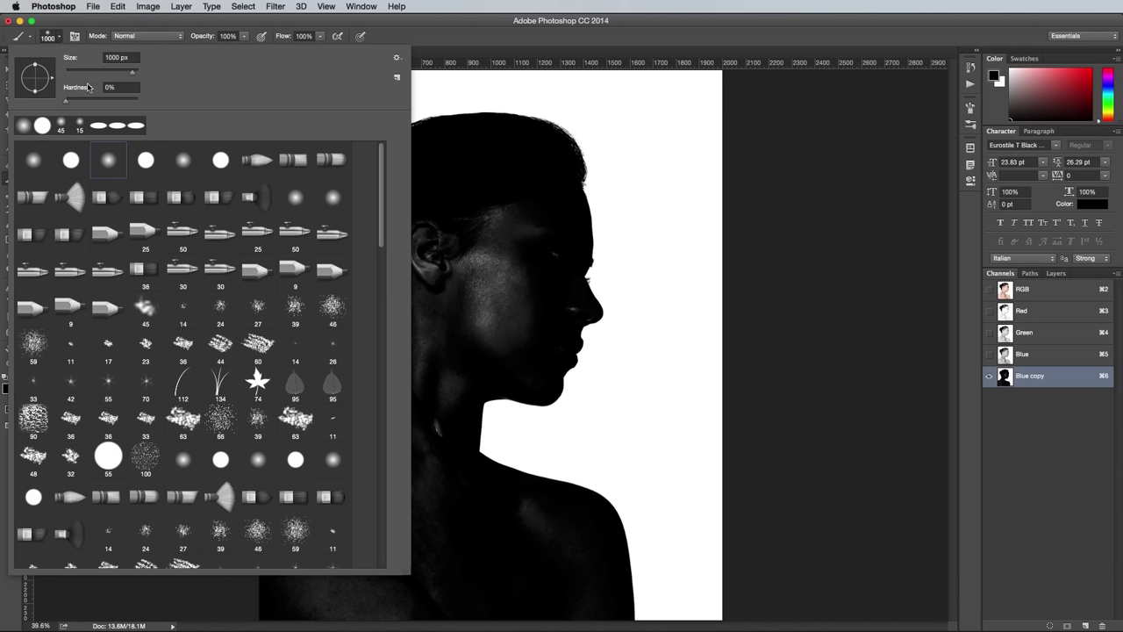
left_click_drag(120, 68, 112, 74)
key("Return")
key("bracketright")
key("bracketright")
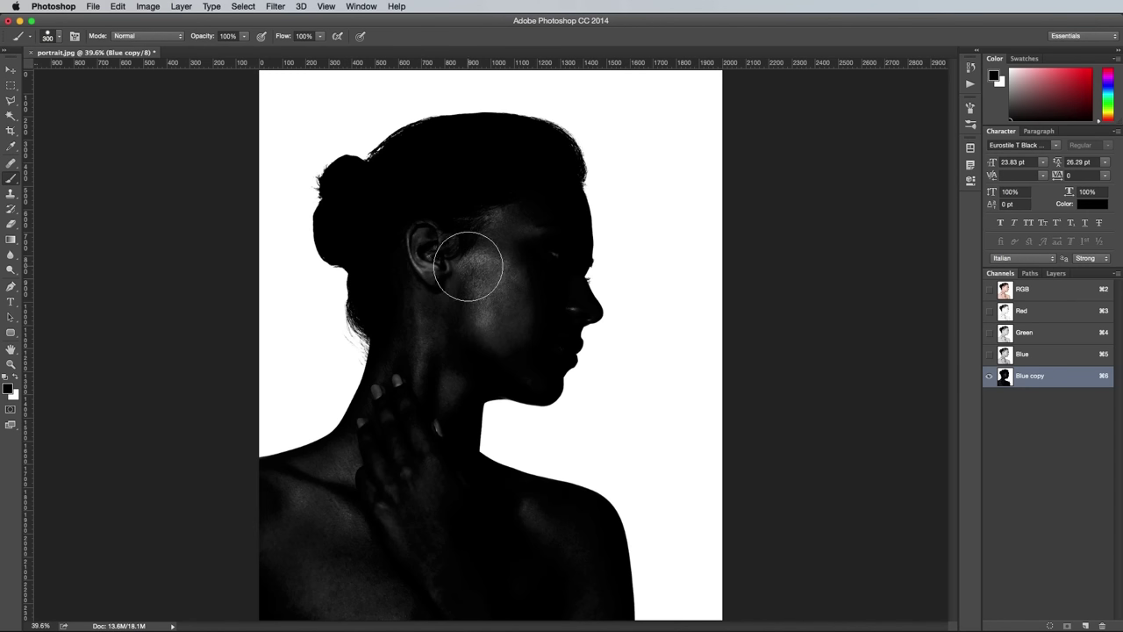
mouse_move(470, 267)
left_mouse_down()
mouse_move(449, 225)
mouse_move(488, 247)
mouse_move(347, 474)
mouse_move(272, 521)
mouse_move(436, 578)
mouse_move(425, 429)
mouse_move(513, 339)
mouse_move(540, 261)
mouse_move(568, 308)
left_mouse_up()
key("bracketleft")
key("bracketleft")
key("bracketleft")
key("bracketleft")
key("bracketleft")
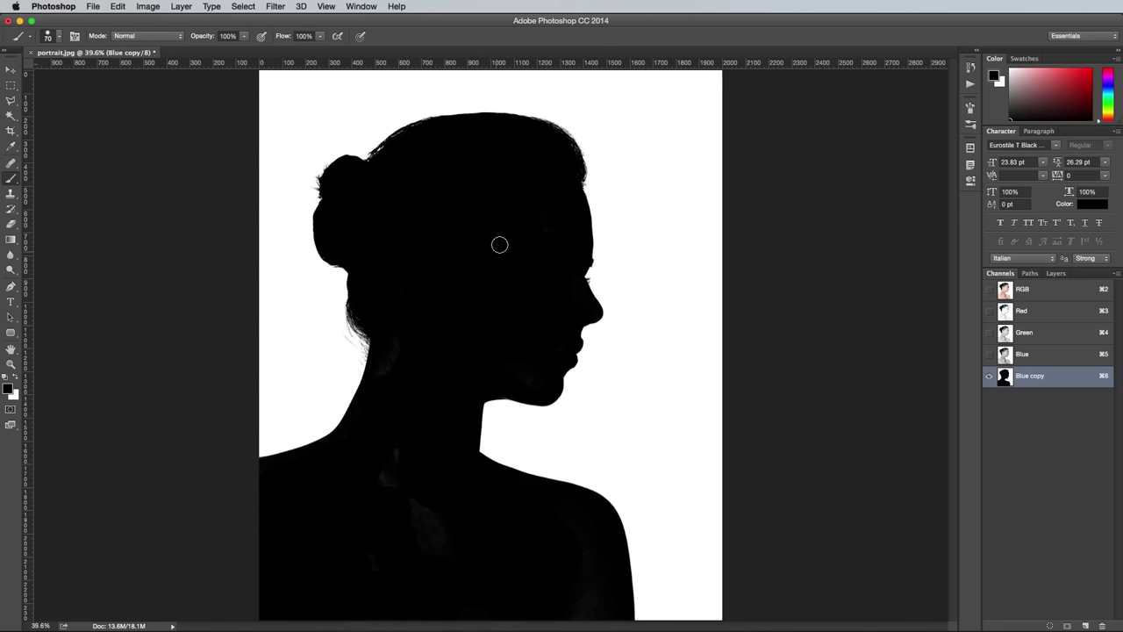
Step: Load Blue copy as a selection on the RGB image and invert it onto the woman
left_click(1046, 293)
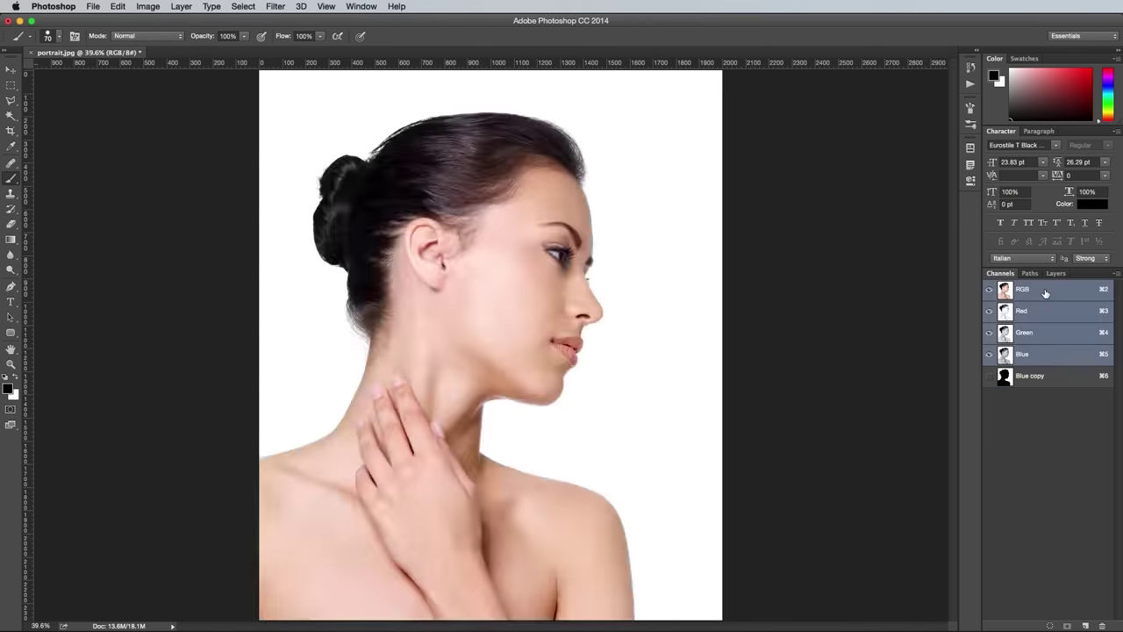
left_click(1006, 377, "super")
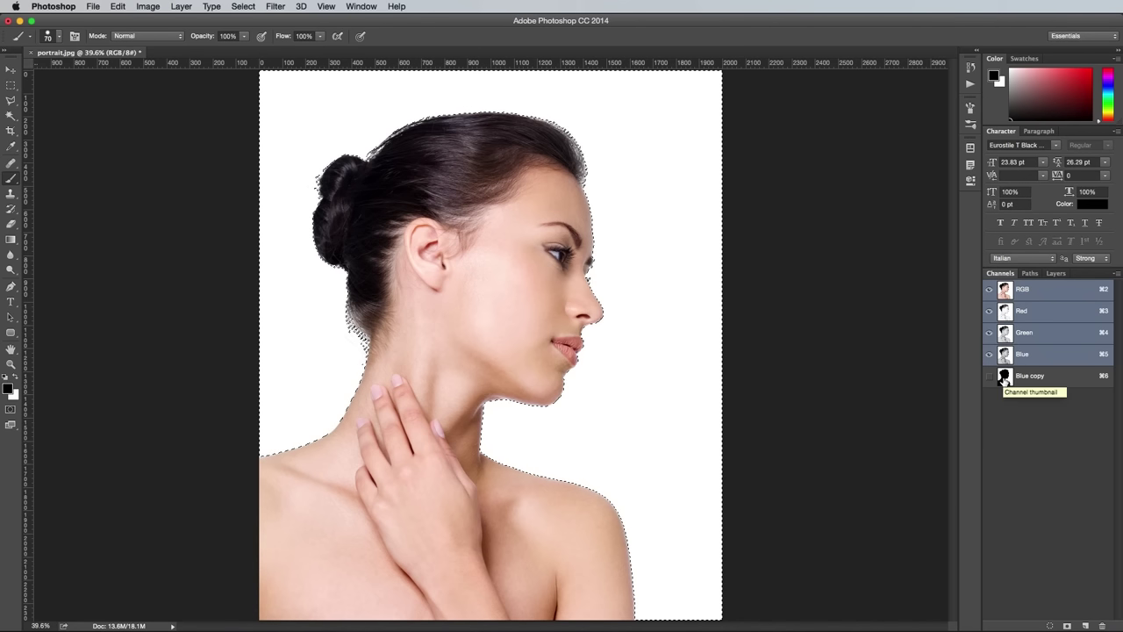
left_click(234, 6)
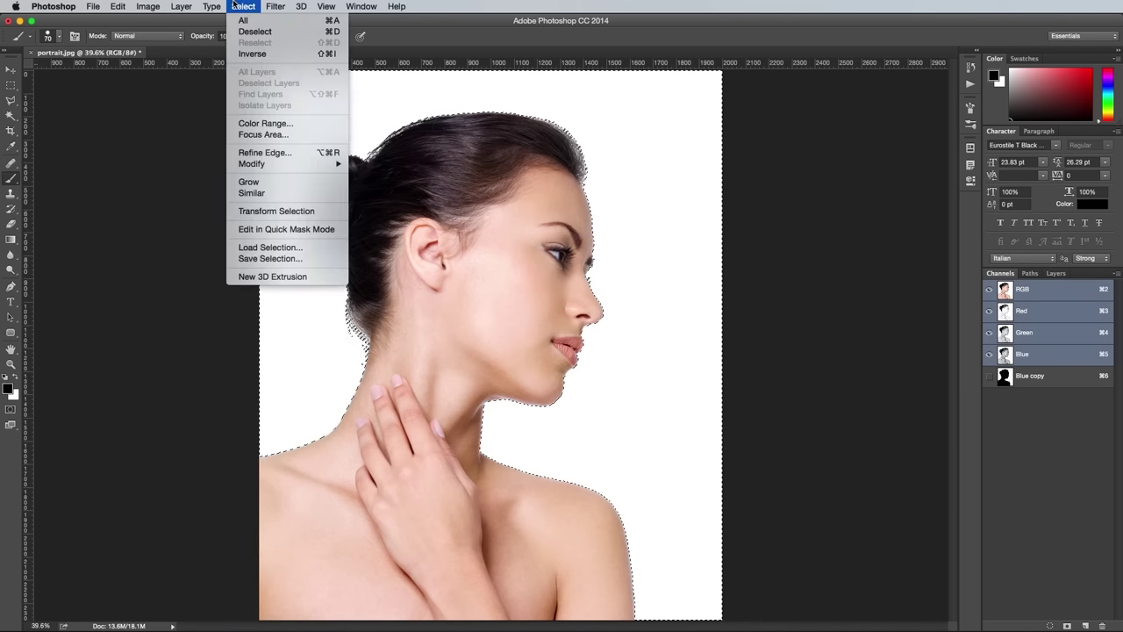
left_click(244, 54)
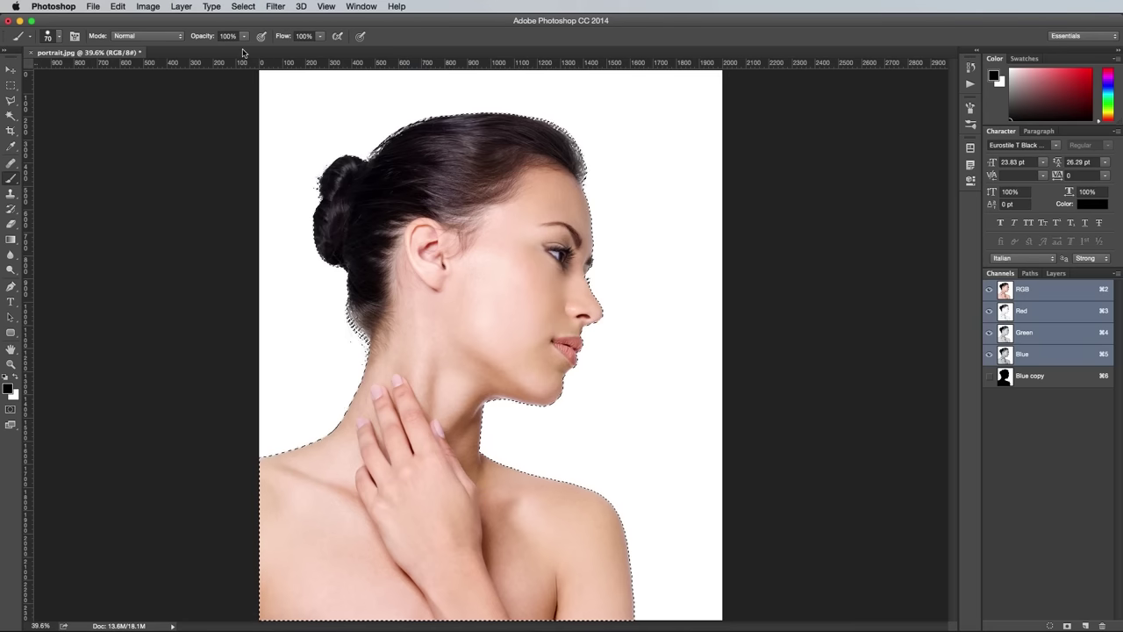
left_click(1056, 274)
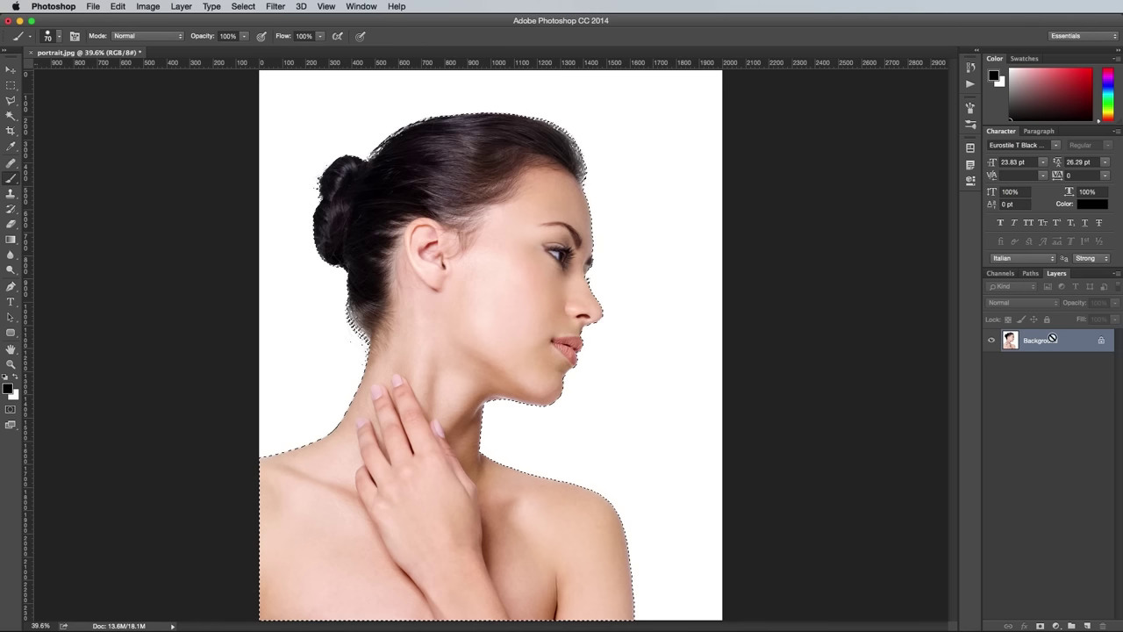
Step: Copy the selected woman onto Layer 1 and fill the Background with white
key("super+c")
key("super+v")
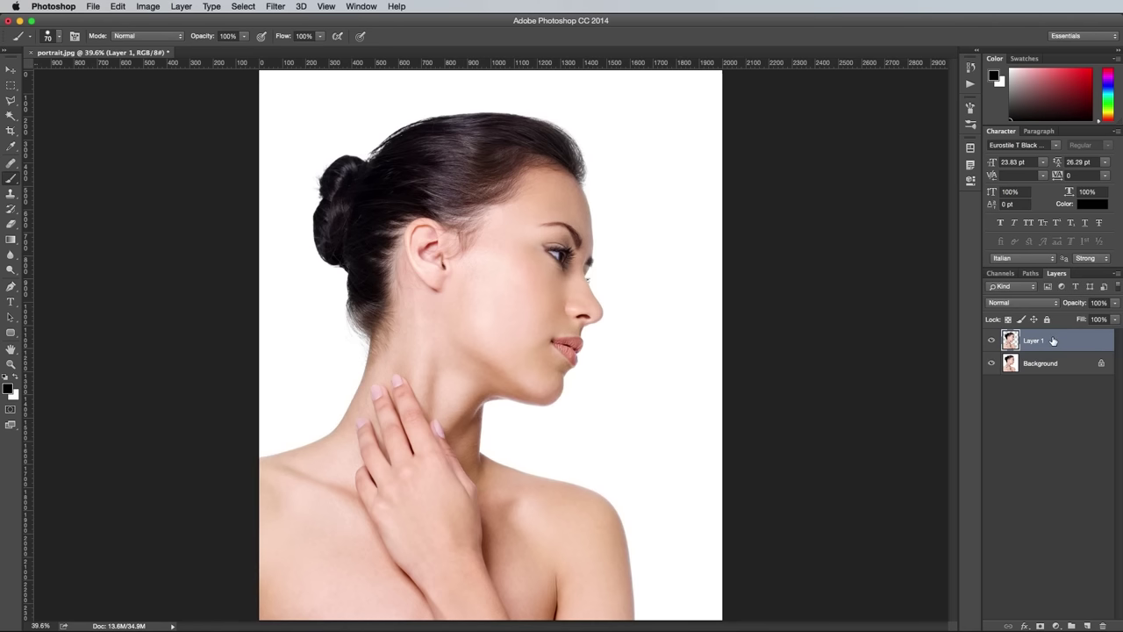
left_click(1010, 364)
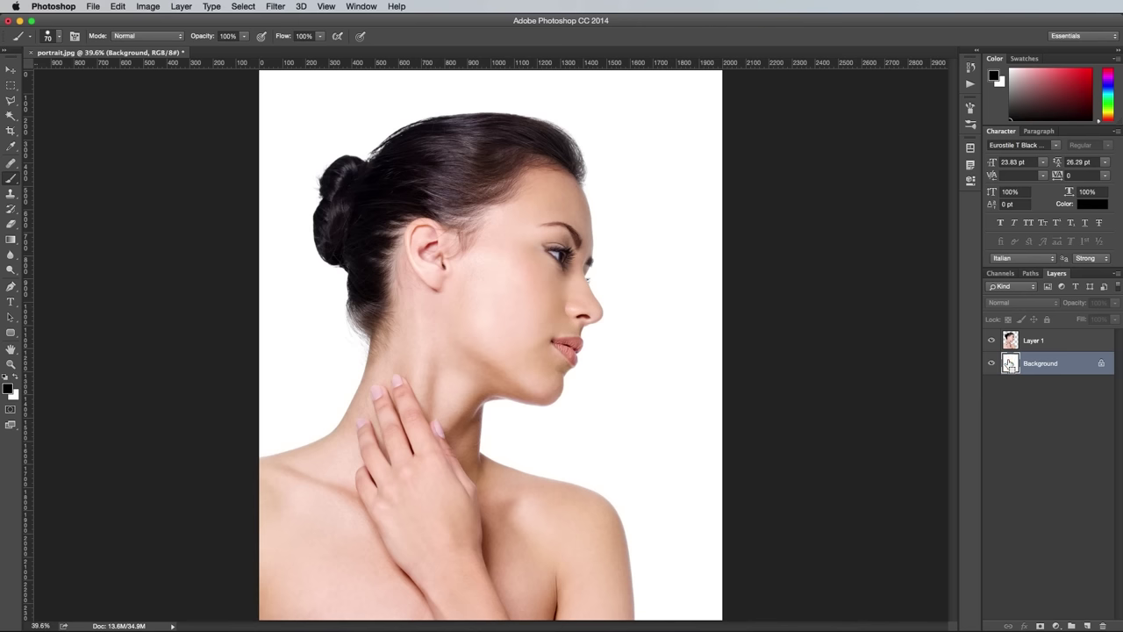
left_click(991, 363)
left_click(992, 363)
key("super+BackSpace")
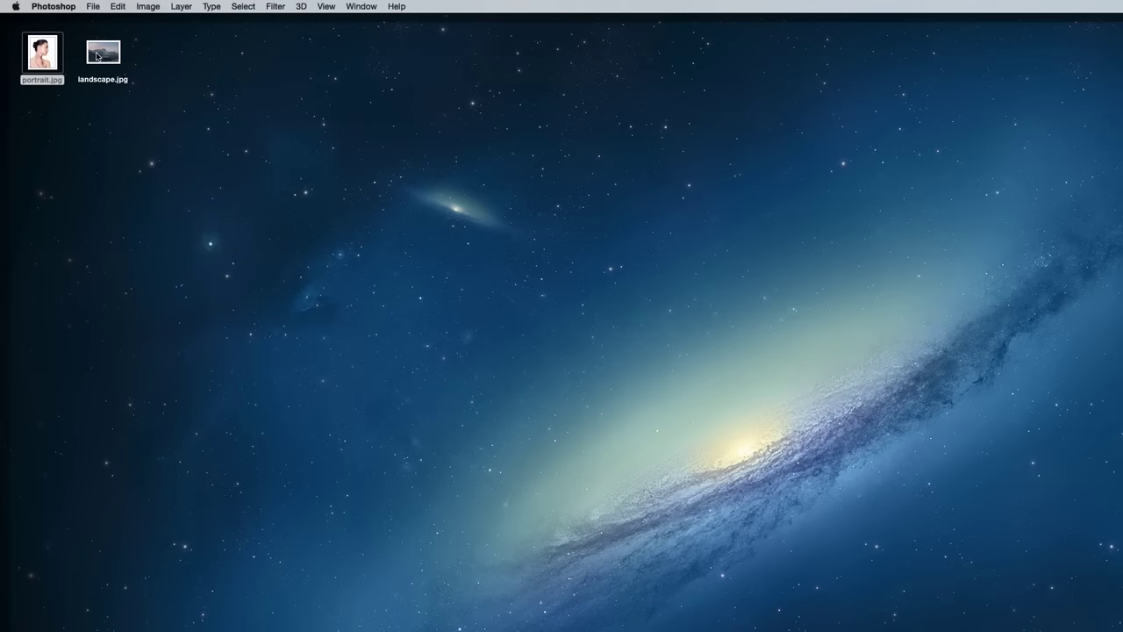
Step: Open landscape.jpg, paste it into the portrait as Layer 2, and place it above Layer 1
right_click(97, 56)
mouse_move(127, 72)
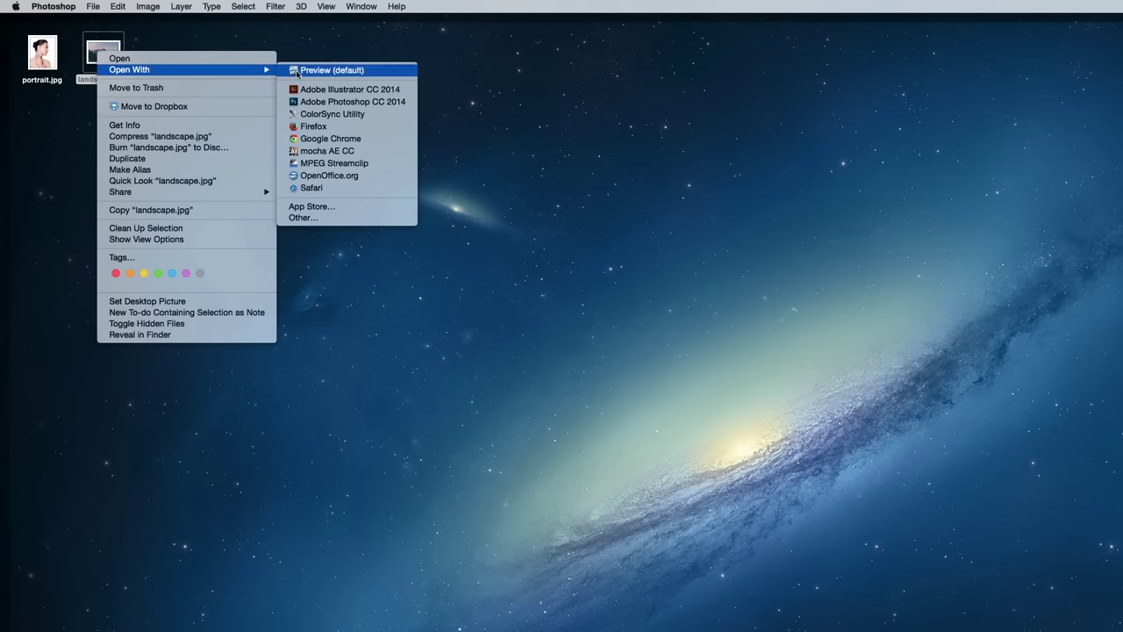
left_click(333, 102)
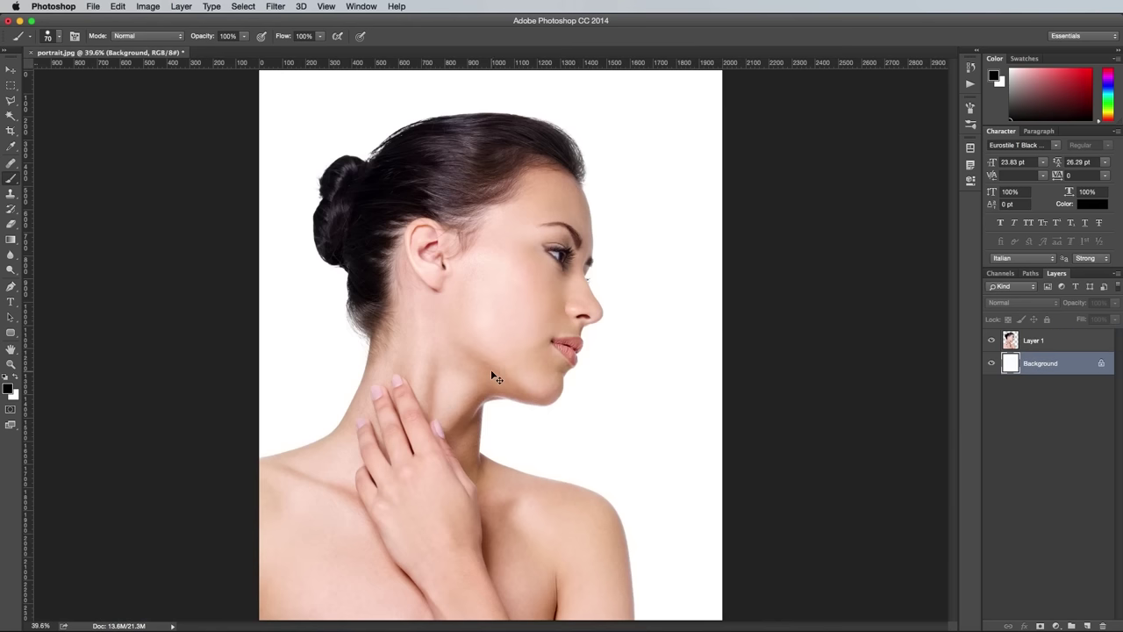
key("ctrl+v")
left_click_drag(1057, 372, 1059, 340)
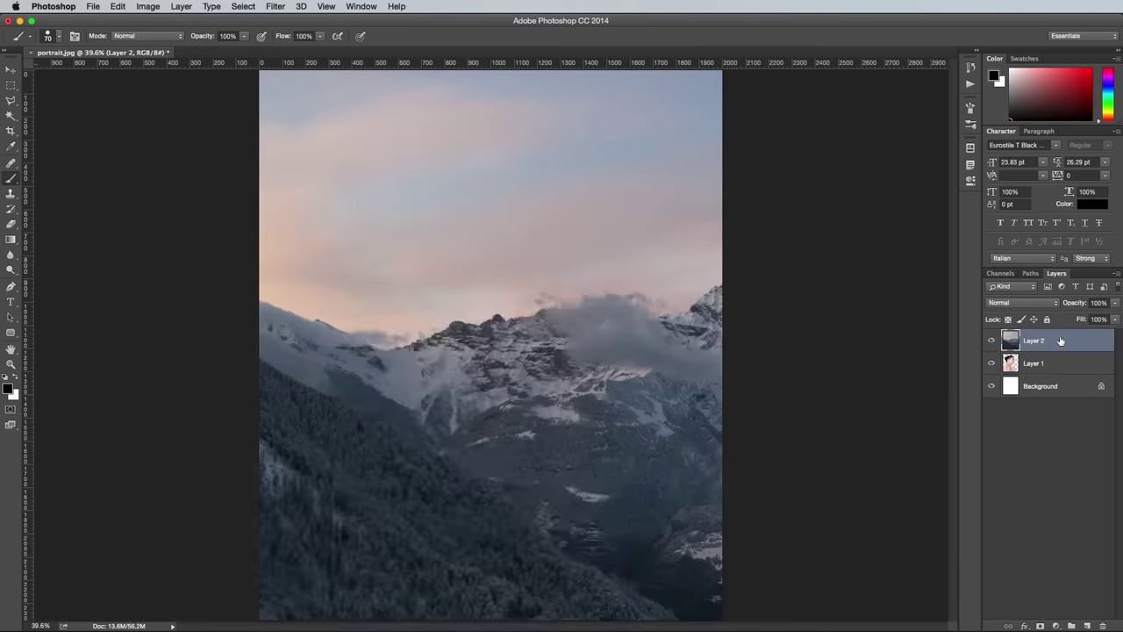
Step: Mask Layer 2 to Layer 1's silhouette, then move and scale the landscape to 84.5%
left_click(1011, 364, "super")
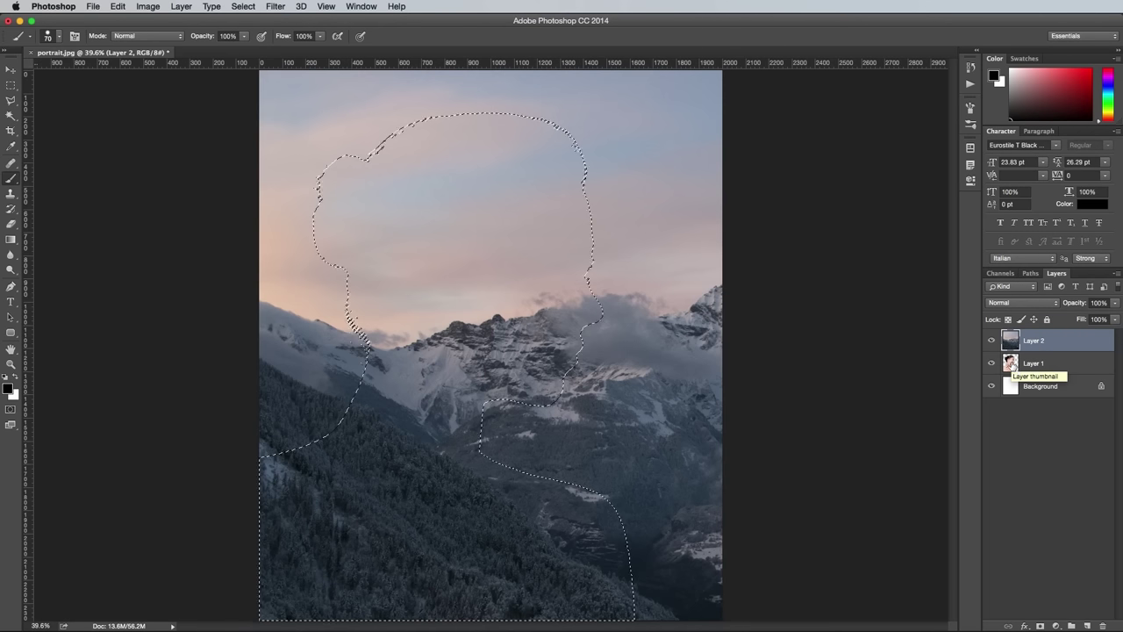
left_click(1040, 626)
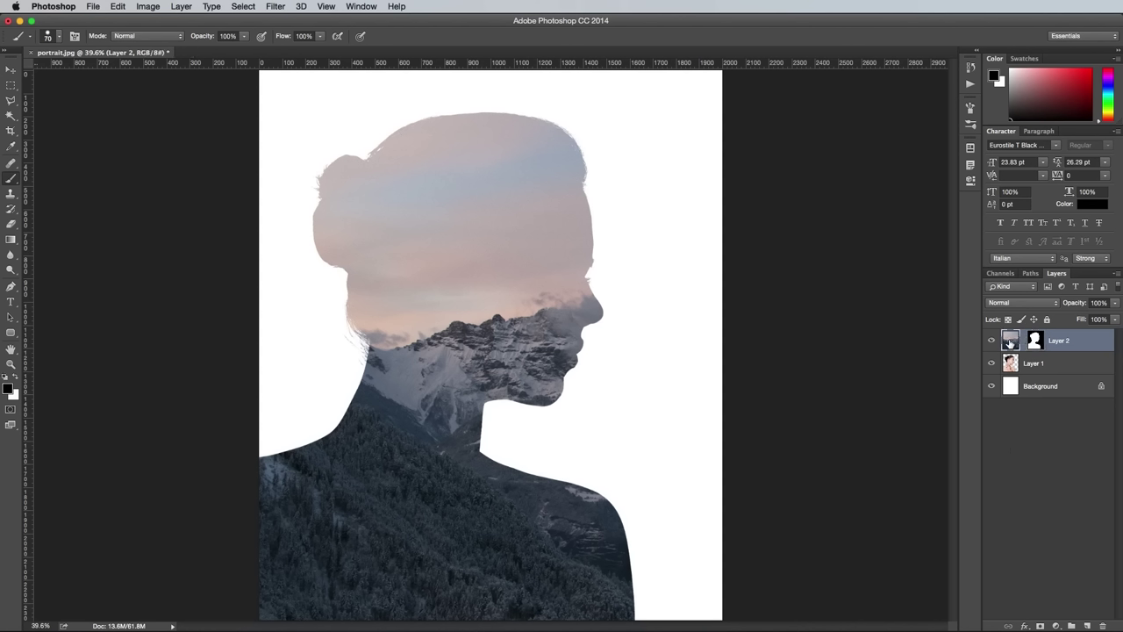
left_click(117, 7)
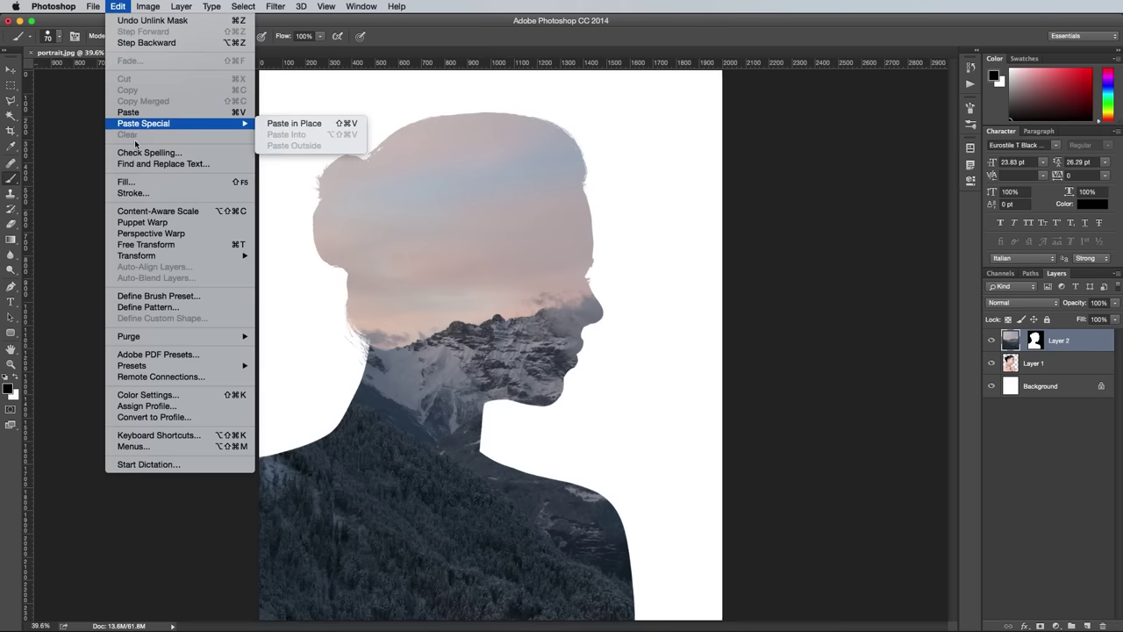
mouse_move(171, 260)
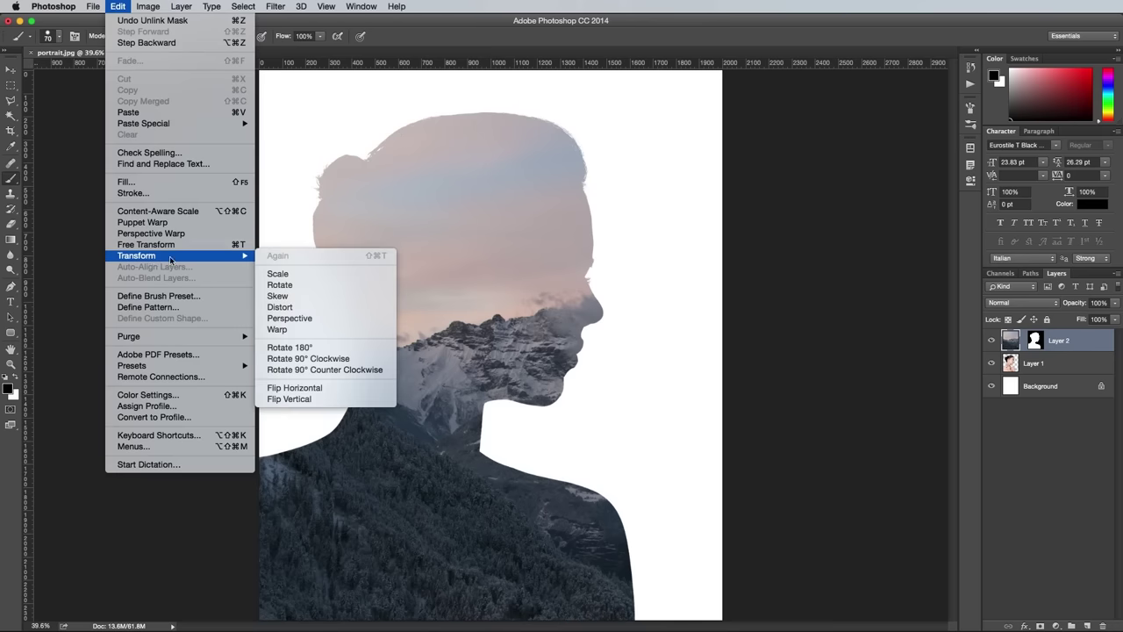
left_click(278, 273)
left_click_drag(479, 295, 278, 267)
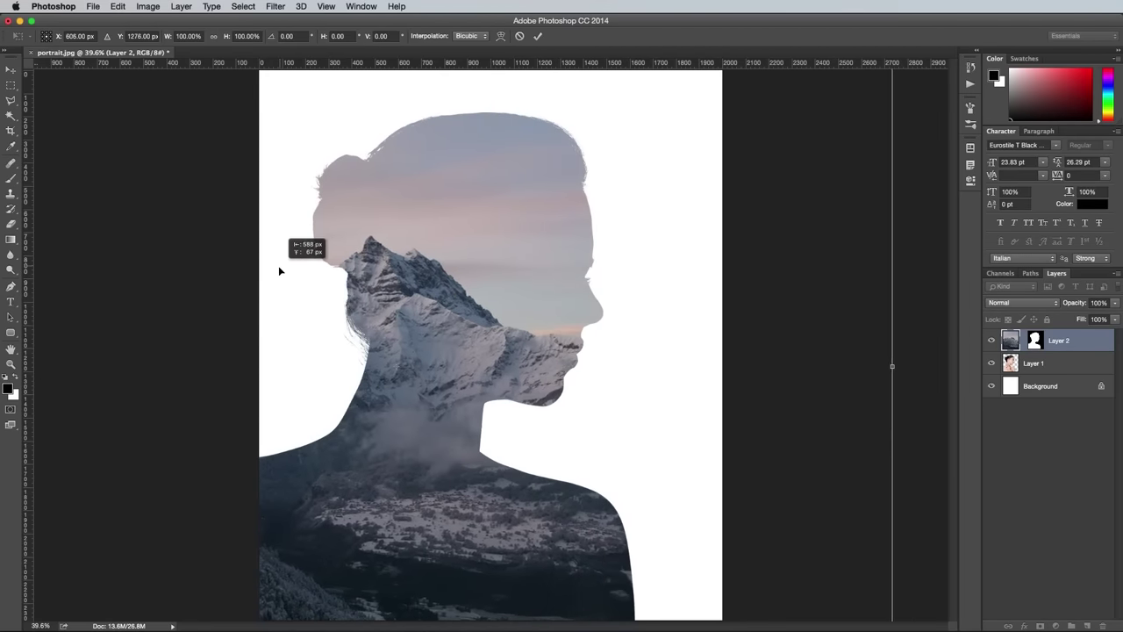
left_click_drag(418, 281, 443, 288)
key("super+minus")
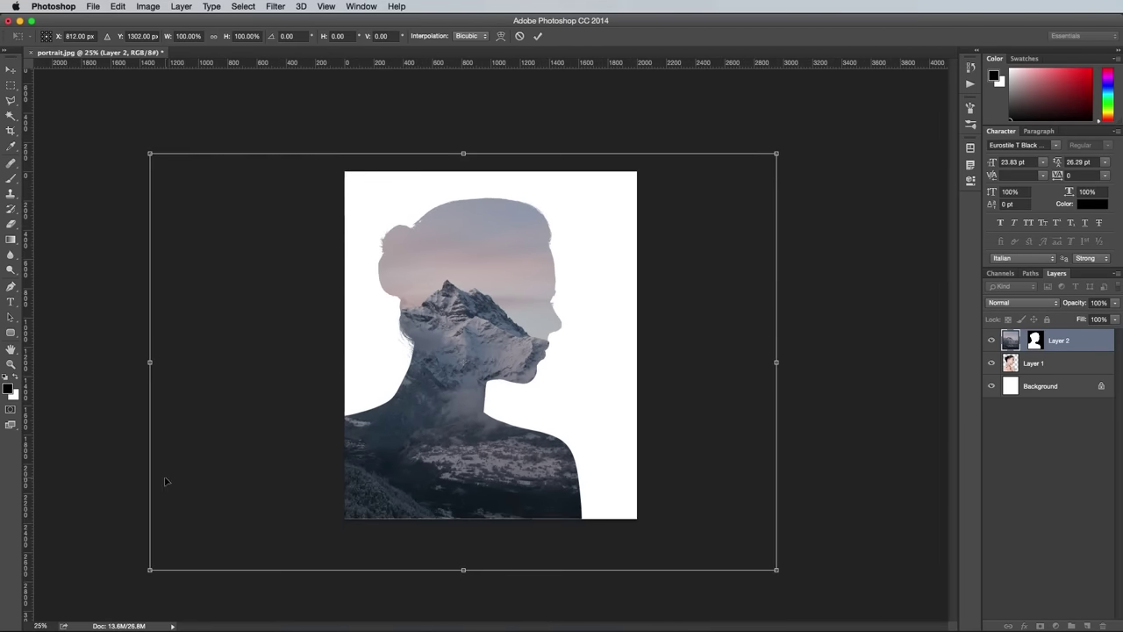
left_click_drag(150, 570, 230, 516)
left_click_drag(368, 412, 454, 409)
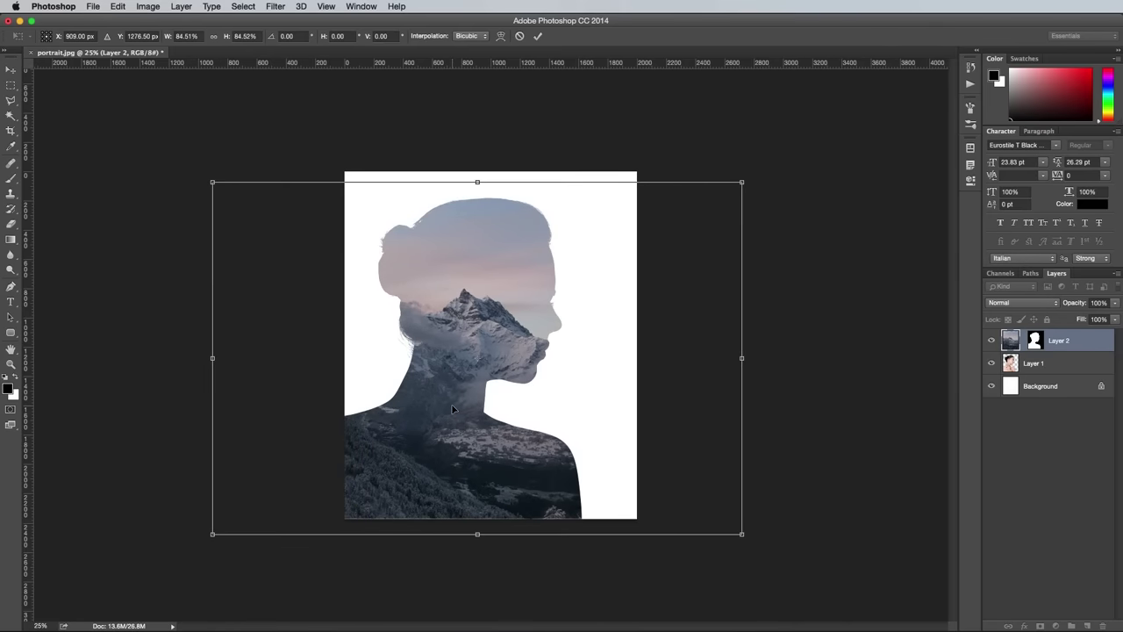
key("Return")
key("super+0")
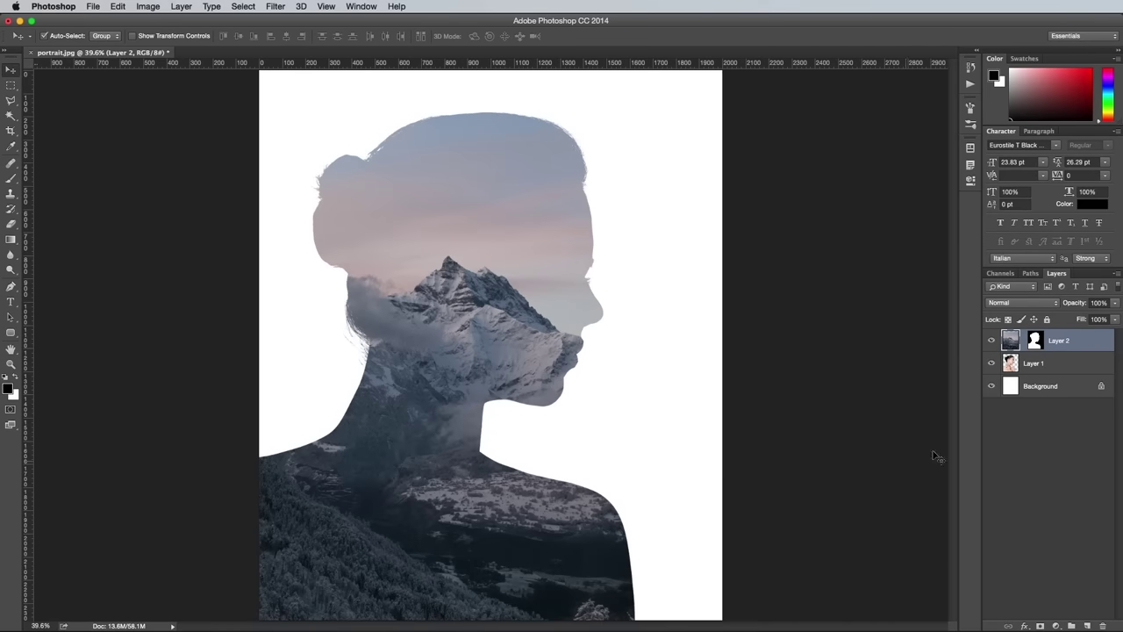
Step: Duplicate Layer 1 above the landscape, desaturate the copy, and set it to Multiply
left_click(1064, 367)
key("super+j")
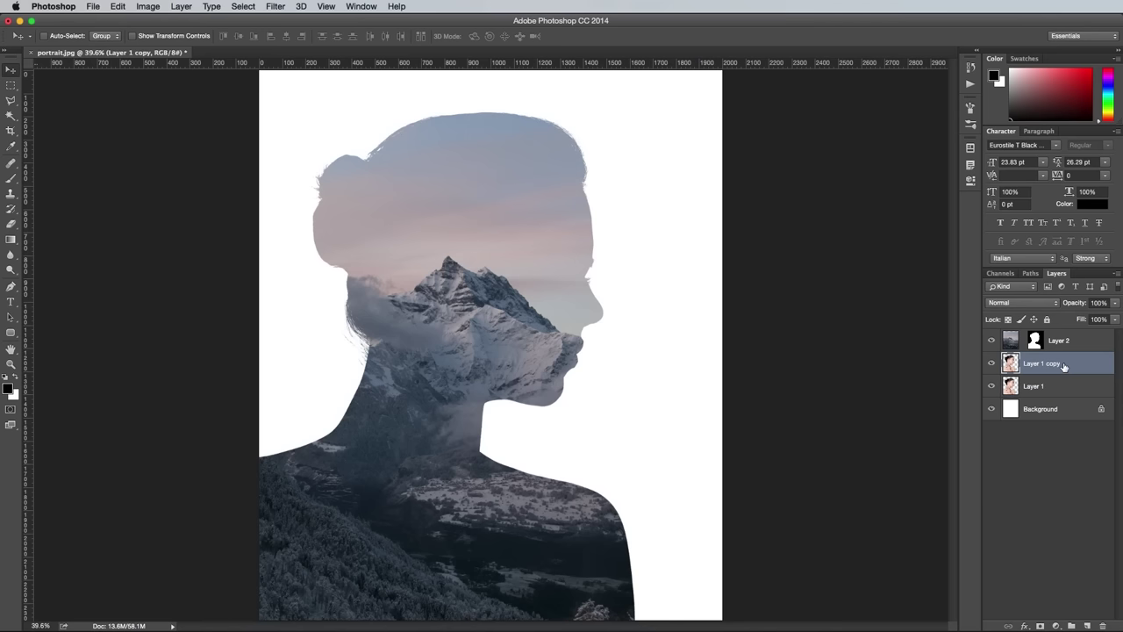
left_click_drag(1068, 366, 1068, 341)
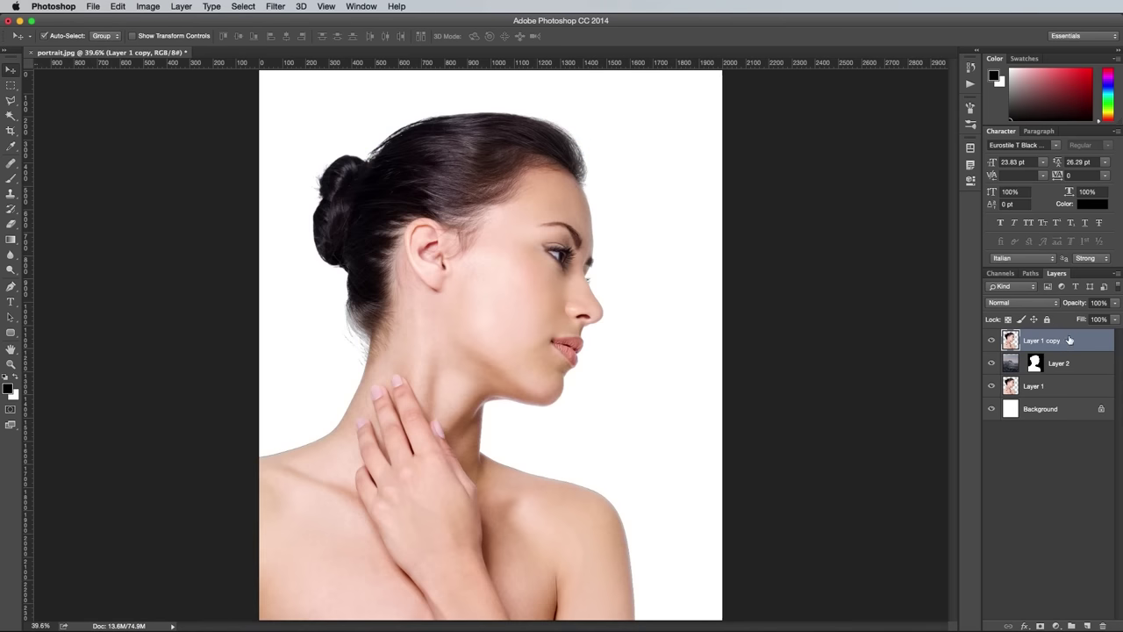
left_click(145, 6)
mouse_move(210, 38)
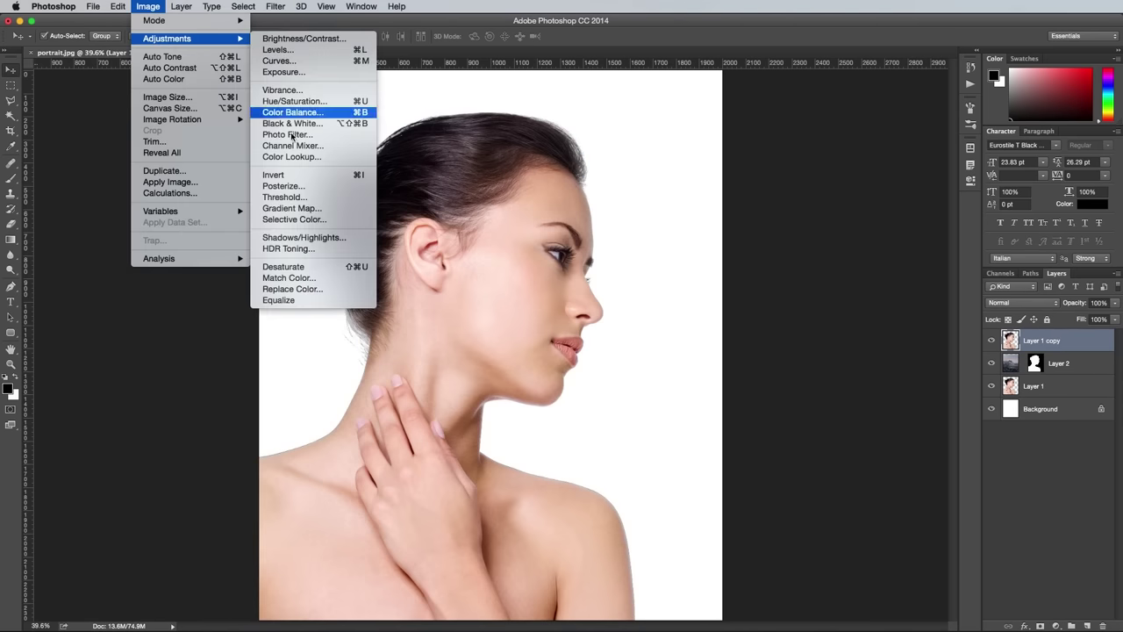
left_click(285, 267)
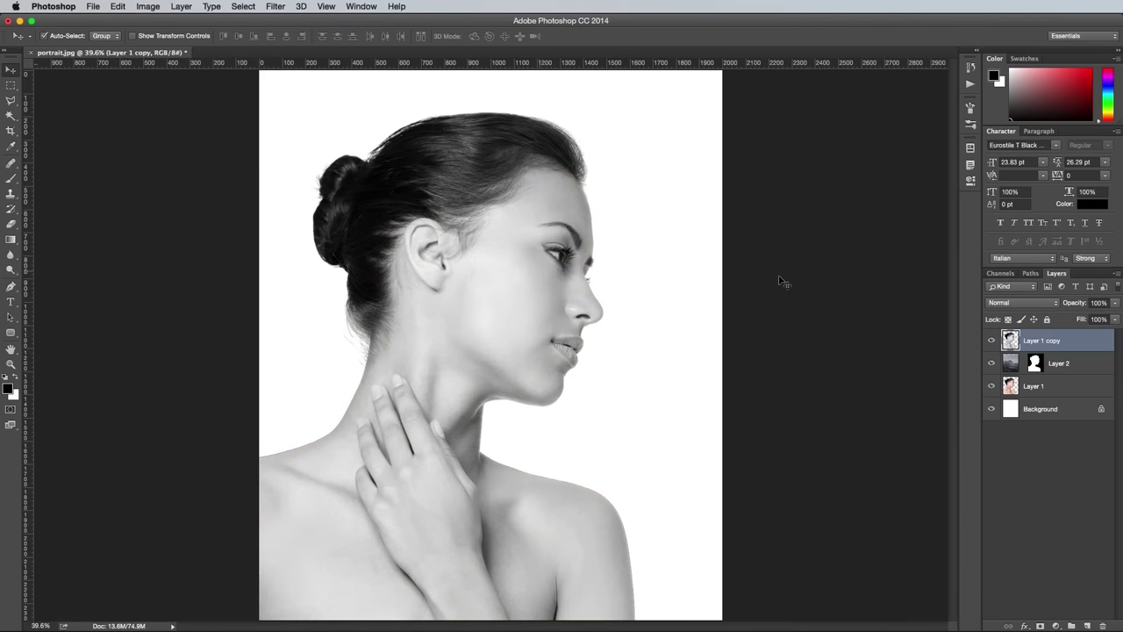
left_click(1013, 302)
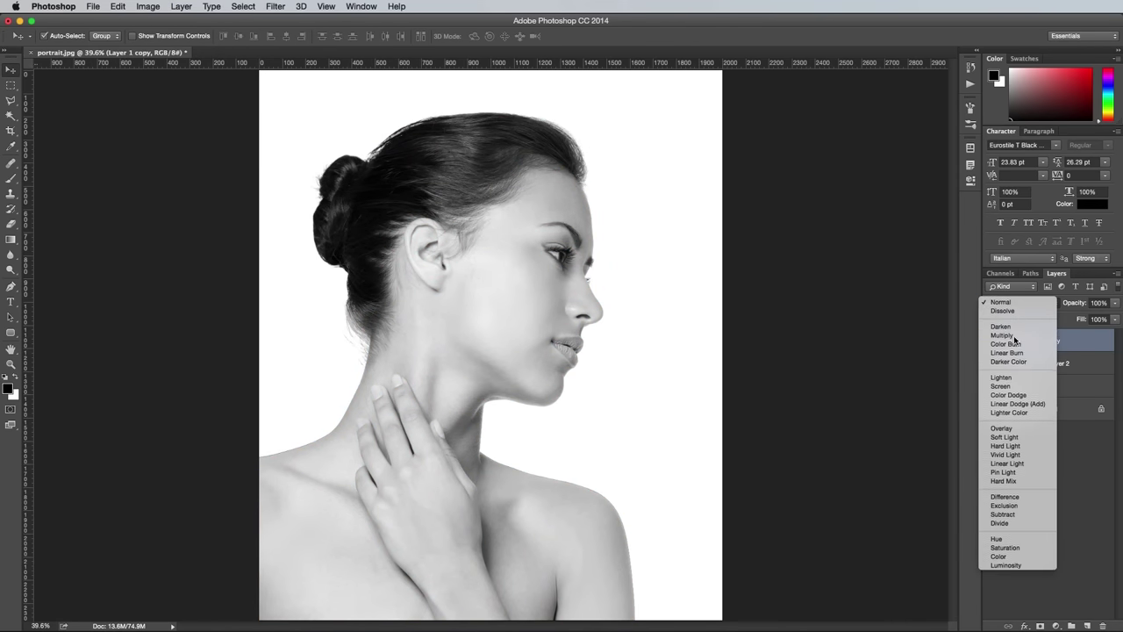
left_click(1016, 338)
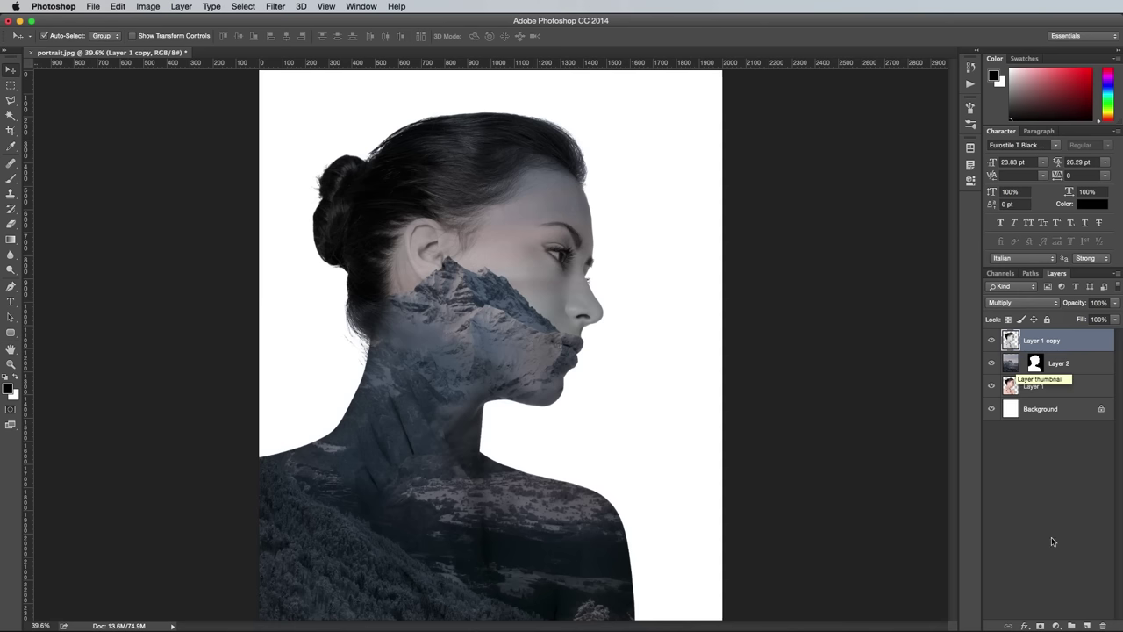
Step: Add a mask to the portrait copy and paint out the hair with a soft 700 px black brush
left_click(1040, 625)
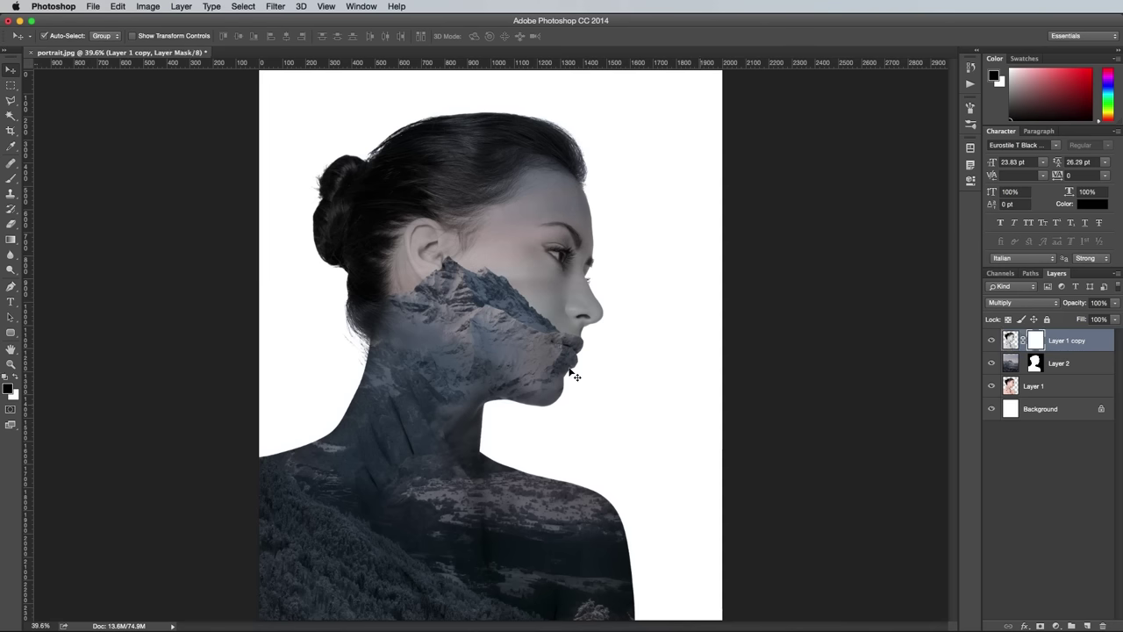
key("b")
left_click(58, 40)
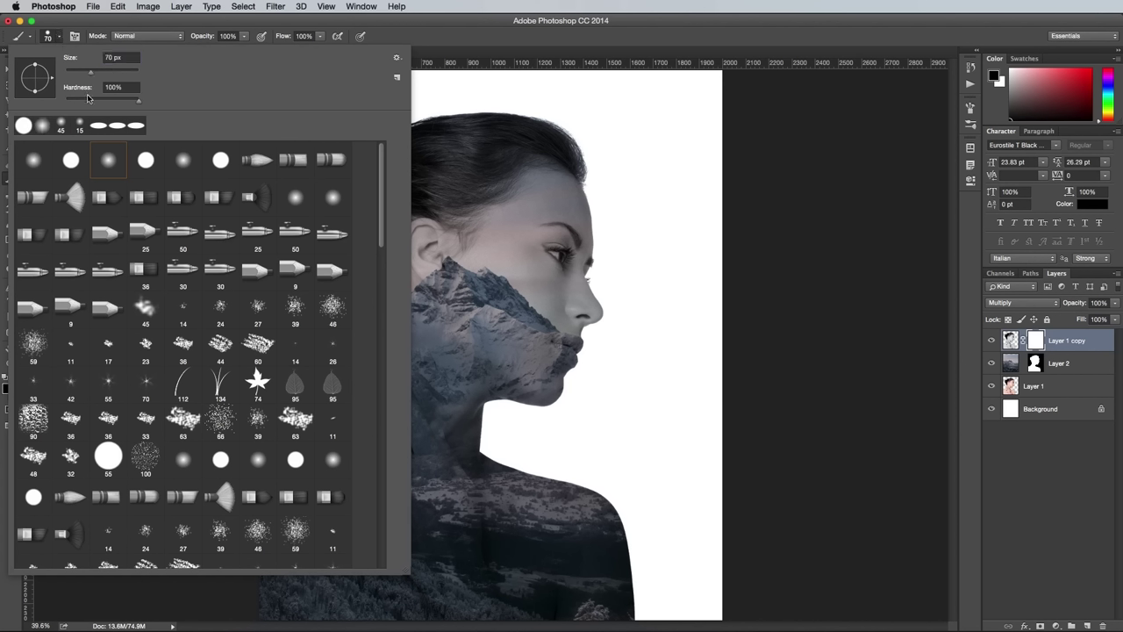
key("Return")
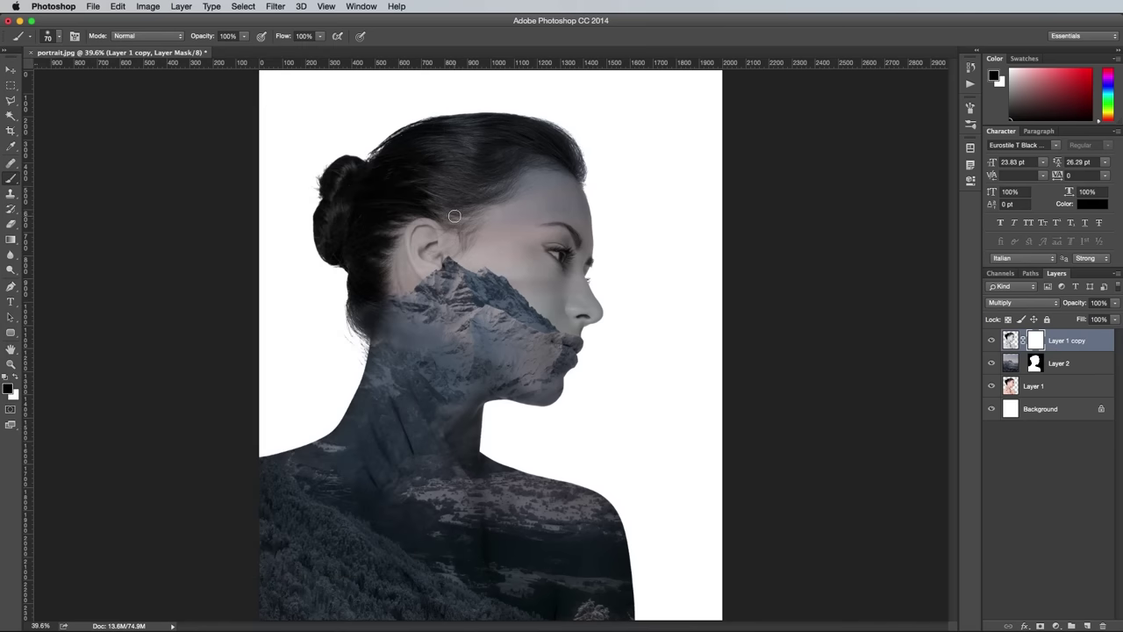
key("bracketright")
key("bracketright")
key("bracketright")
key("bracketright")
key("bracketright")
key("bracketright")
left_click(326, 193)
mouse_move(327, 193)
left_mouse_down()
mouse_move(308, 223)
mouse_move(390, 129)
mouse_move(480, 96)
mouse_move(460, 129)
mouse_move(524, 121)
mouse_move(579, 139)
mouse_move(494, 124)
mouse_move(425, 157)
mouse_move(423, 222)
mouse_move(346, 275)
mouse_move(361, 349)
mouse_move(313, 458)
mouse_move(300, 457)
mouse_move(301, 541)
mouse_move(377, 461)
mouse_move(379, 438)
mouse_move(457, 539)
mouse_move(404, 474)
mouse_move(499, 554)
mouse_move(591, 595)
mouse_move(537, 537)
mouse_move(407, 467)
mouse_move(378, 379)
mouse_move(415, 265)
mouse_move(526, 136)
mouse_move(393, 246)
mouse_move(407, 382)
mouse_move(306, 493)
mouse_move(471, 501)
left_mouse_up()
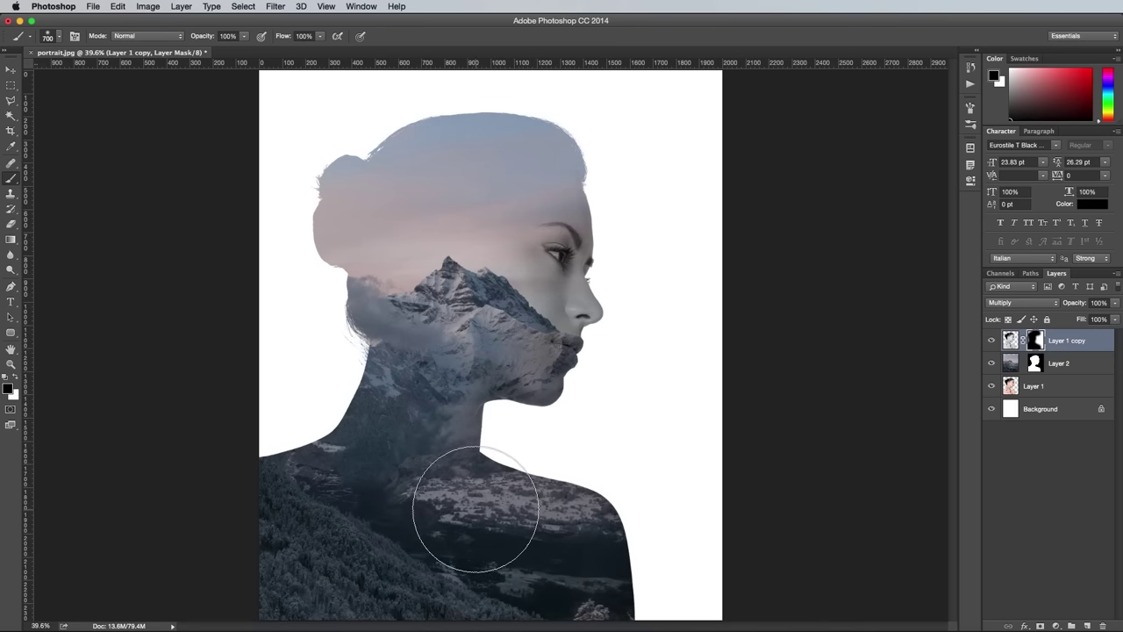
Step: Set the portrait copy's opacity to 65%
left_click(1113, 304)
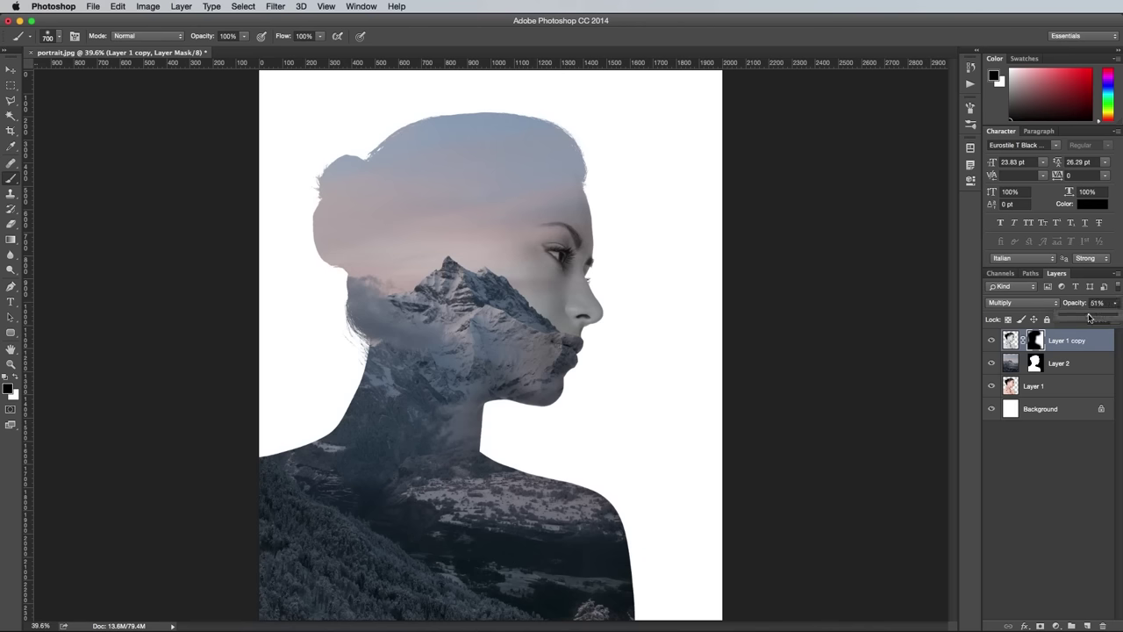
left_click_drag(1093, 317, 1095, 318)
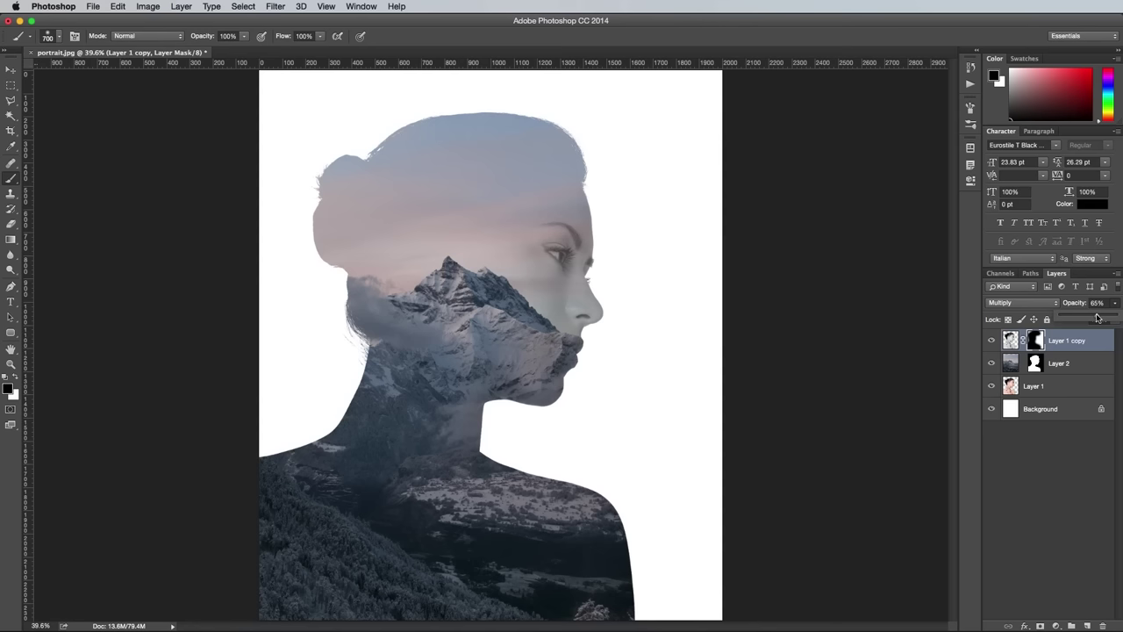
left_click_drag(1103, 317, 1098, 321)
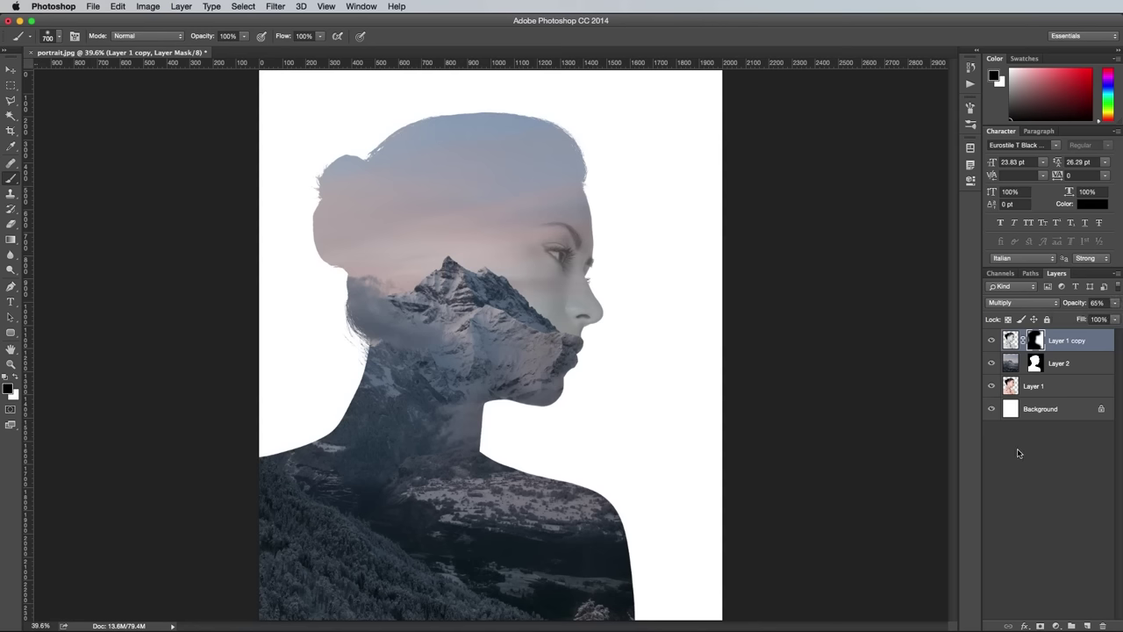
left_click(1017, 453)
Step: Sample the head's blue-grey, lighten it to #dee3e9, and fill the Background with it
left_click(8, 390)
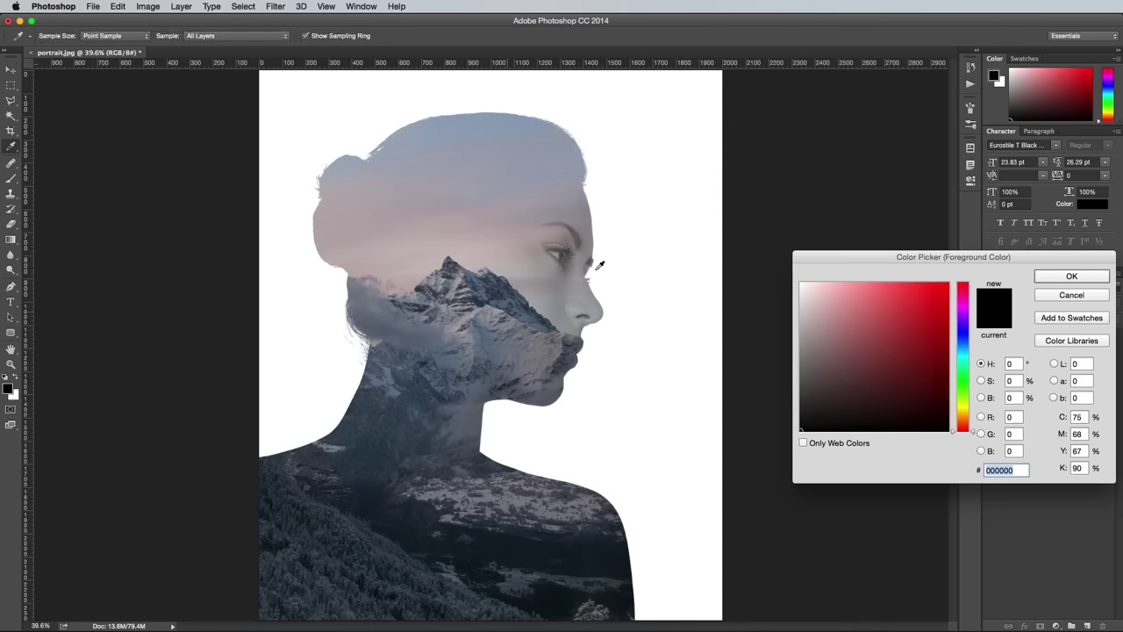
left_click(506, 120)
left_click_drag(829, 317, 807, 294)
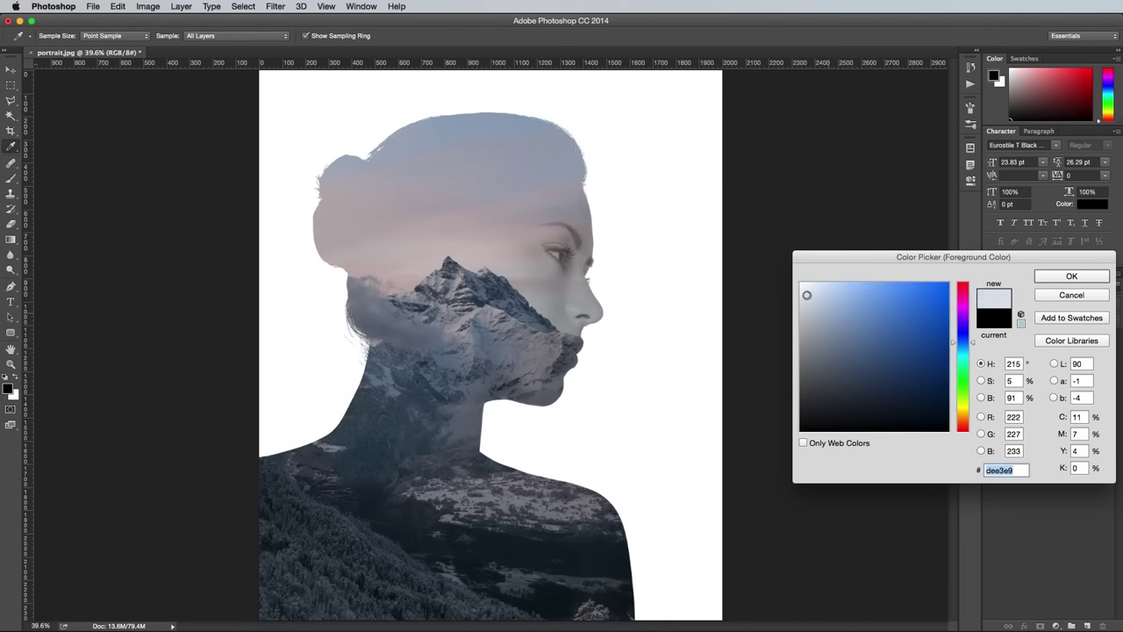
left_click(1087, 277)
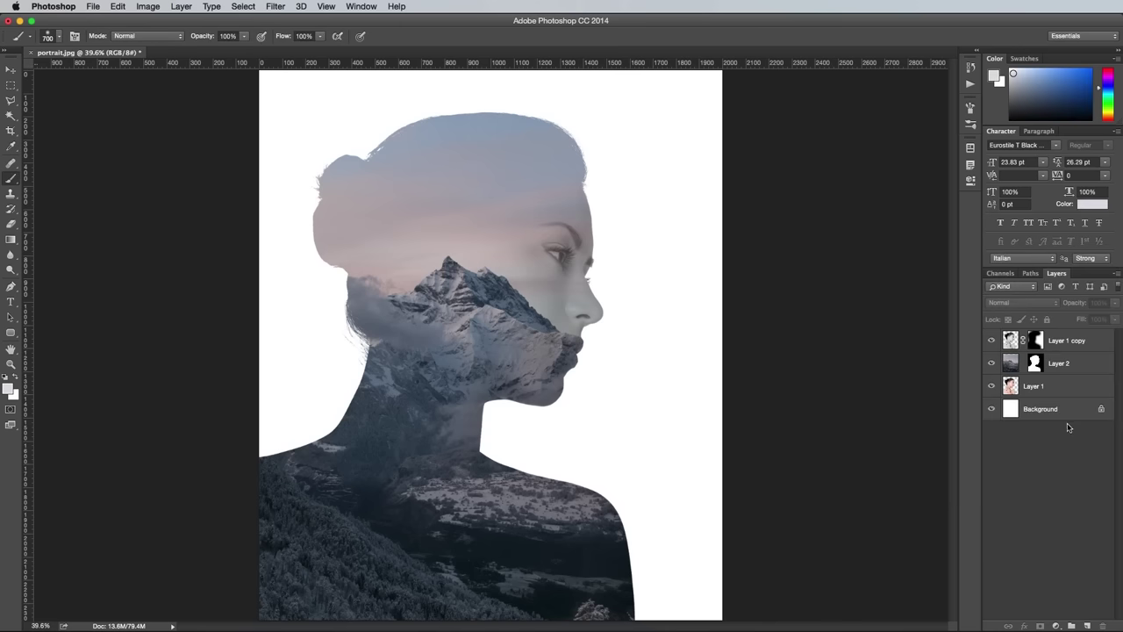
left_click(1065, 413)
key("alt+BackSpace")
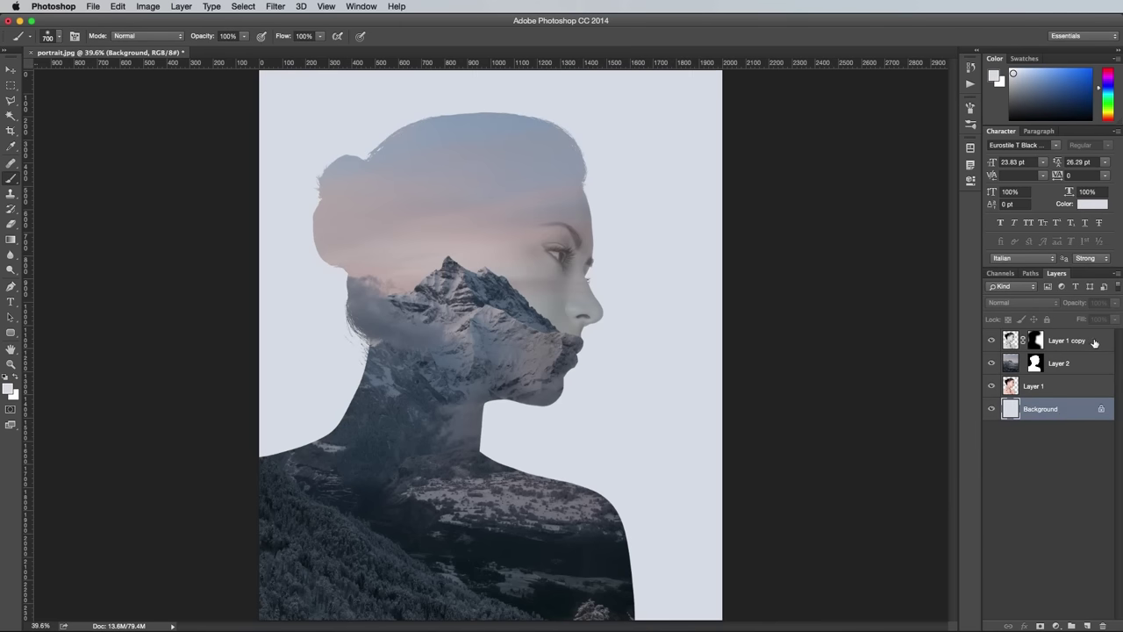
Step: Paste the landscape as Layer 3 at the top and apply a 250-pixel Gaussian Blur
key("super+v")
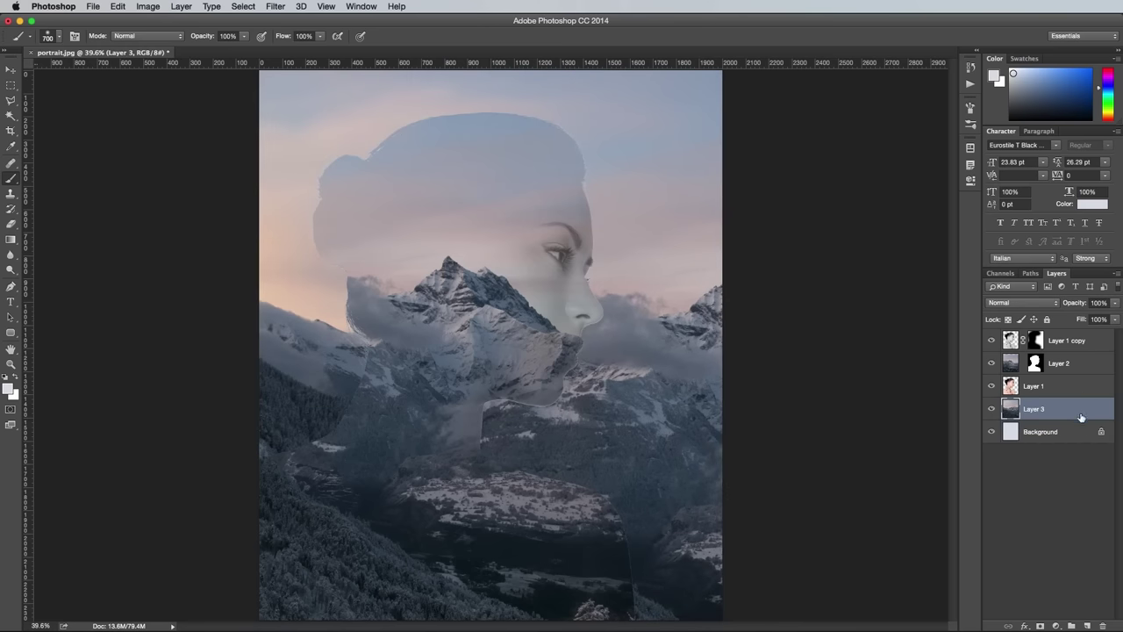
left_click_drag(1080, 417, 1079, 342)
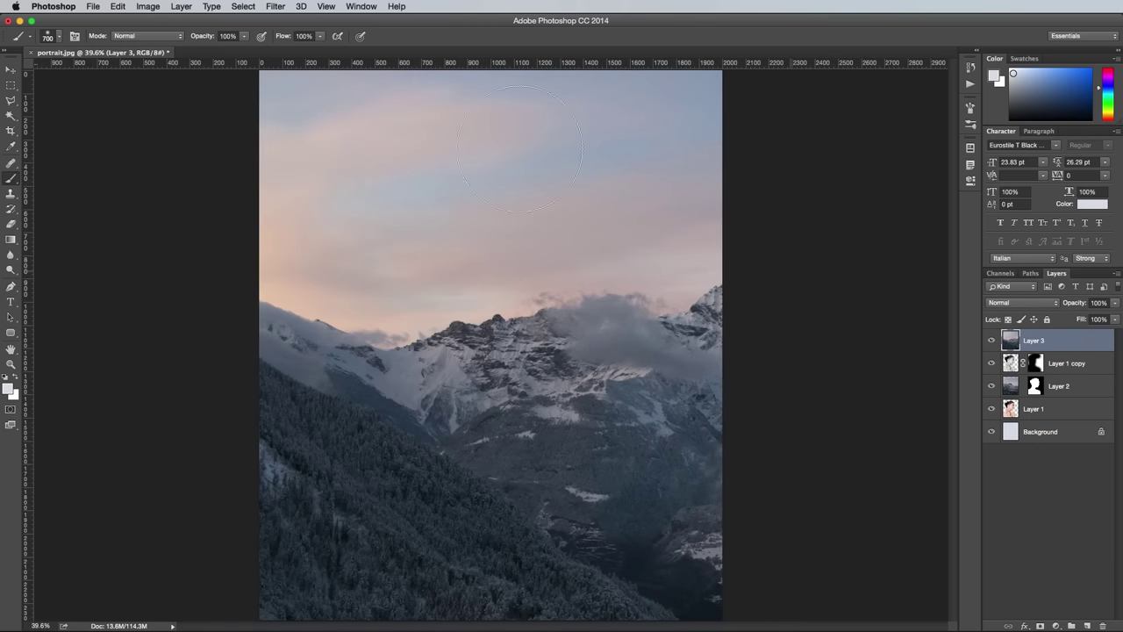
left_click(271, 6)
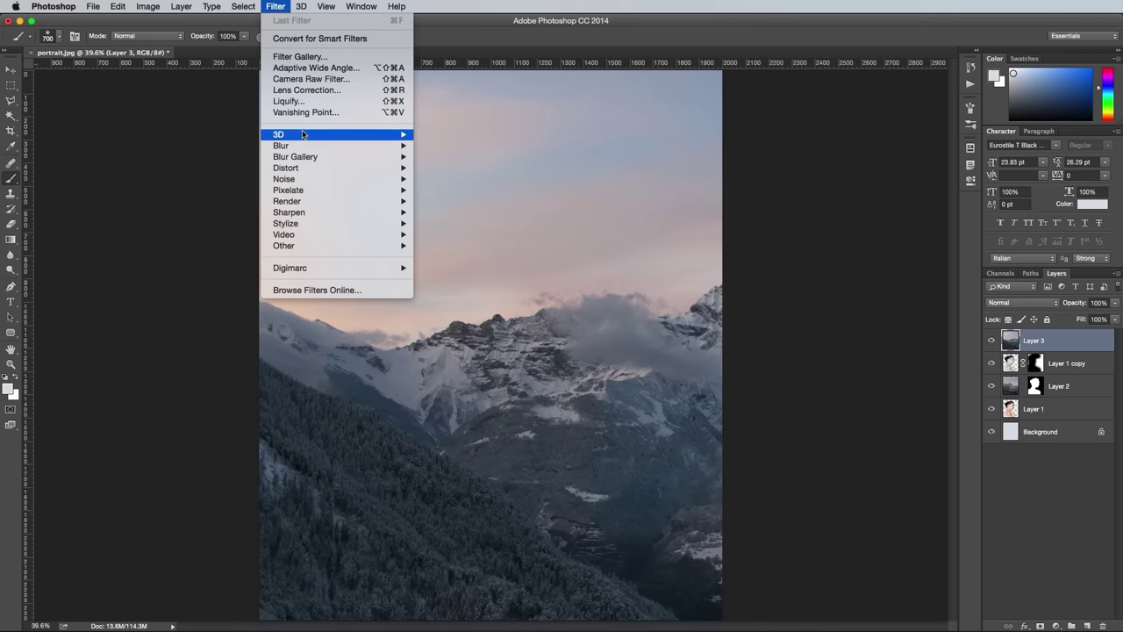
mouse_move(306, 146)
left_click(444, 191)
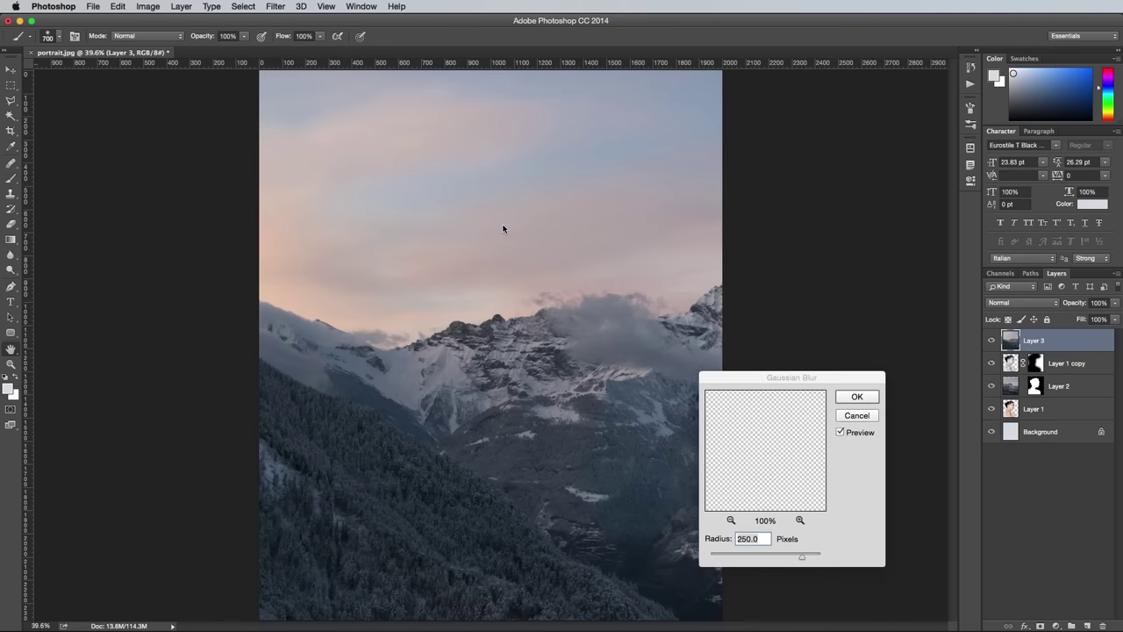
left_click(856, 397)
Step: Paint the blurred layer's centre out with an 1100 px black brush and fade it to 17%
key("b")
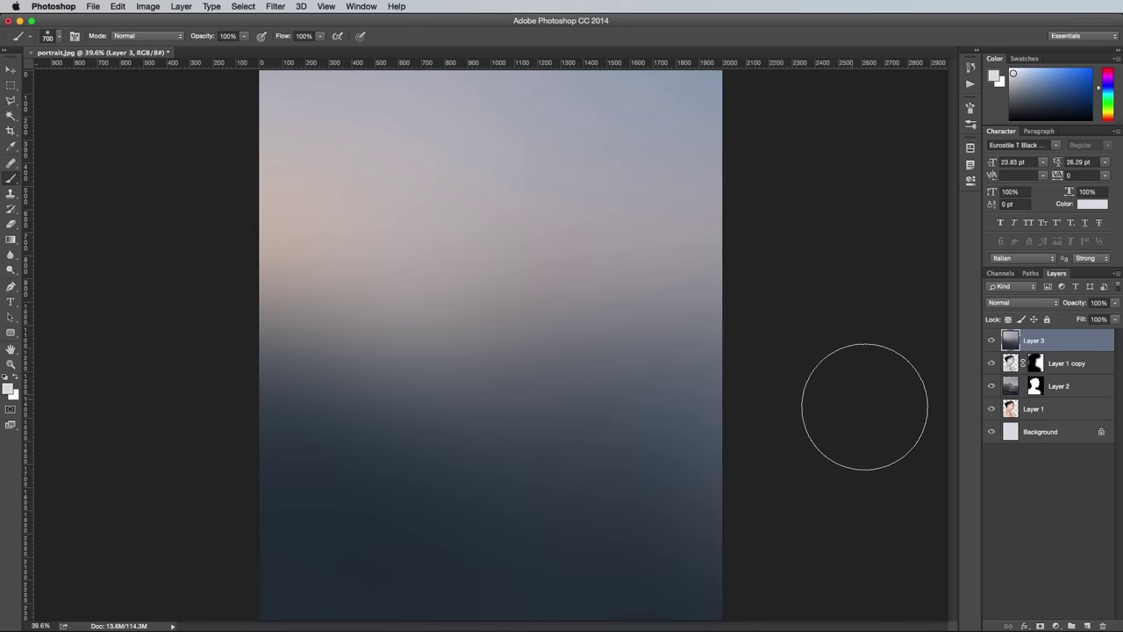
key("d")
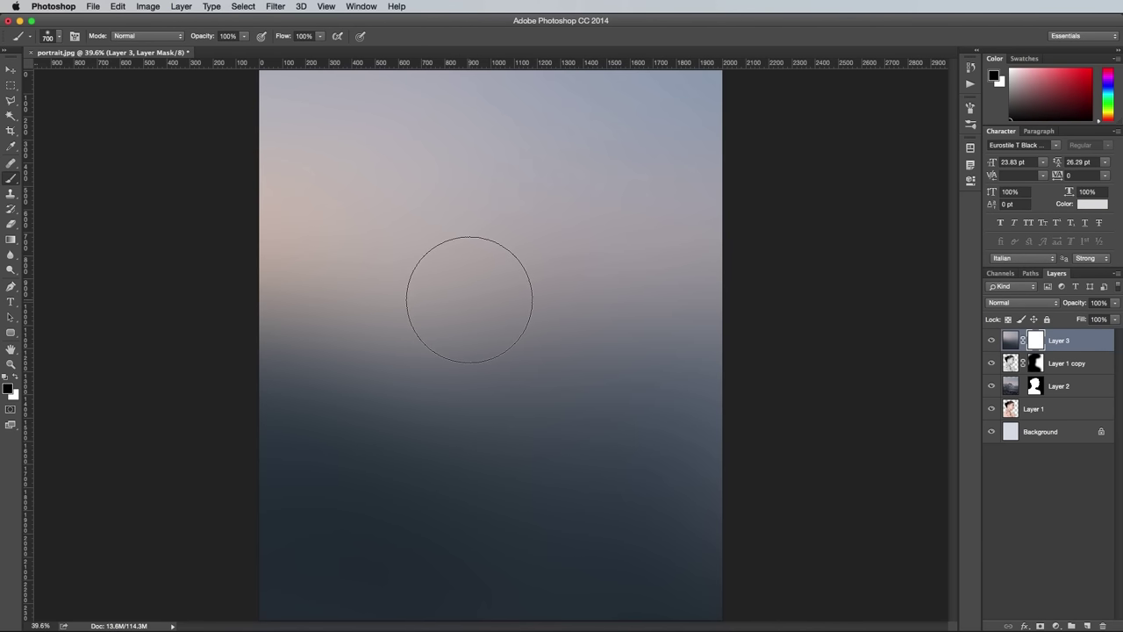
mouse_move(469, 299)
left_mouse_down()
mouse_move(429, 318)
mouse_move(494, 246)
mouse_move(388, 419)
mouse_move(562, 568)
mouse_move(466, 502)
mouse_move(483, 209)
mouse_move(426, 342)
mouse_move(568, 602)
mouse_move(471, 273)
left_mouse_up()
key("bracketright")
key("bracketright")
key("bracketright")
key("bracketright")
left_click(1115, 303)
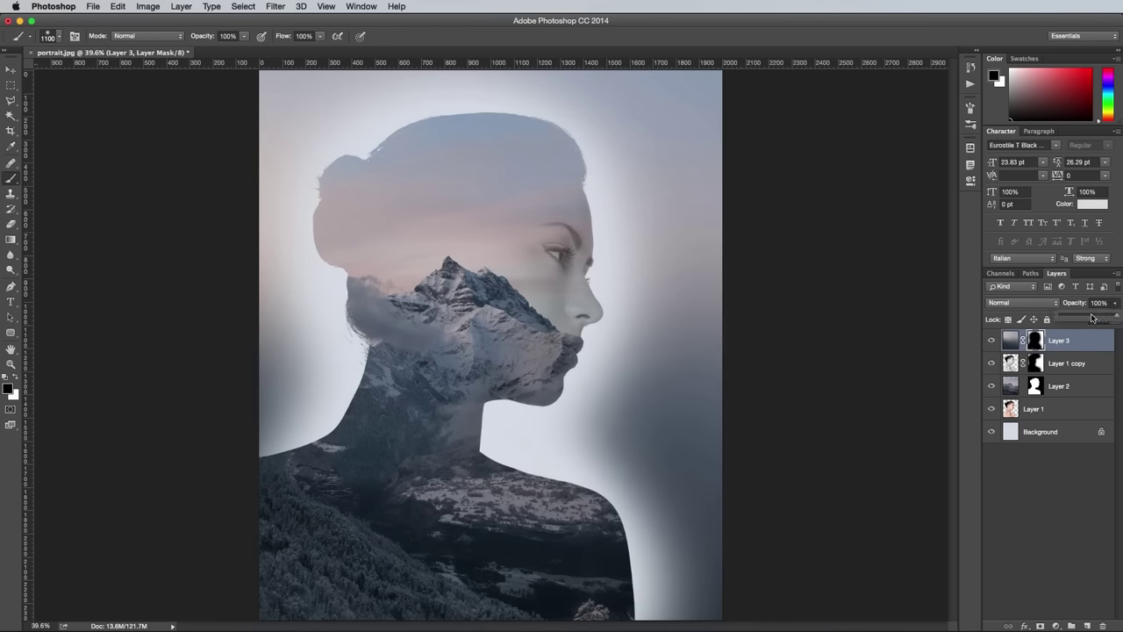
mouse_move(1068, 317)
left_mouse_down()
mouse_move(1053, 317)
mouse_move(1071, 318)
left_mouse_up()
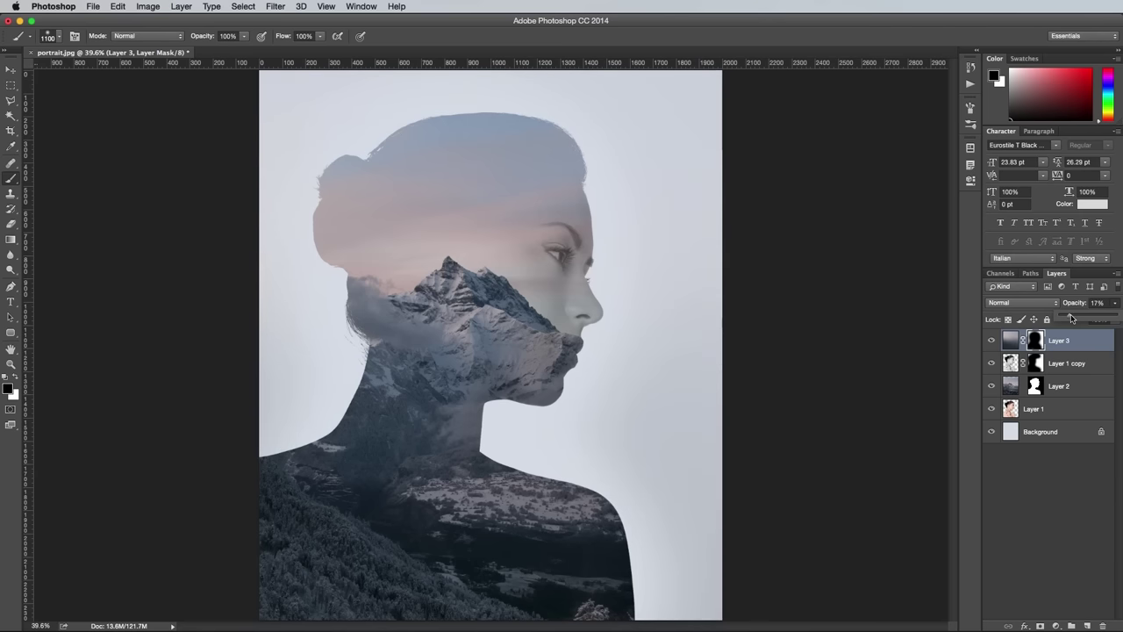
Step: Add a Levels adjustment layer on top with input levels 6, 0.93 and 240 for more contrast
left_click(1055, 625)
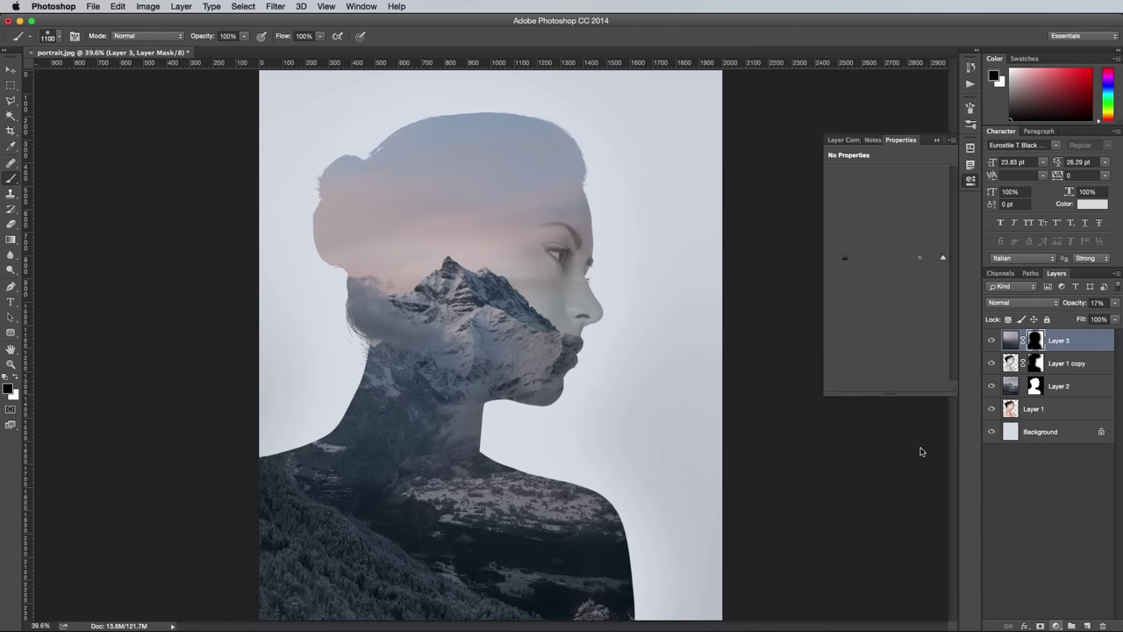
left_click(919, 448)
left_click_drag(942, 261, 939, 261)
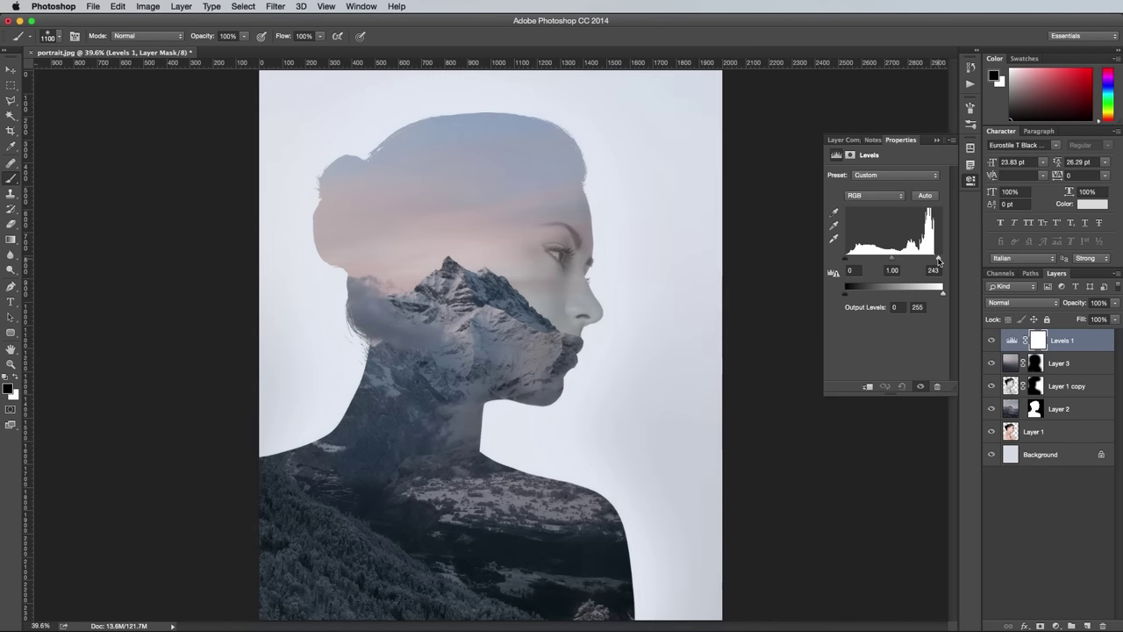
left_click_drag(847, 261, 897, 261)
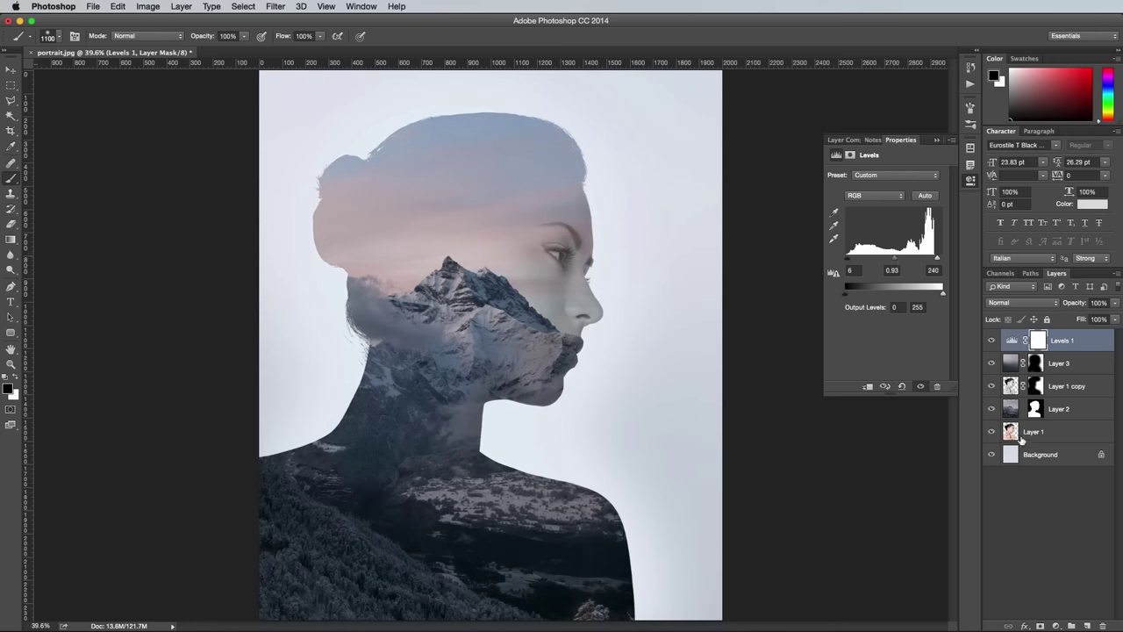
left_click(970, 180)
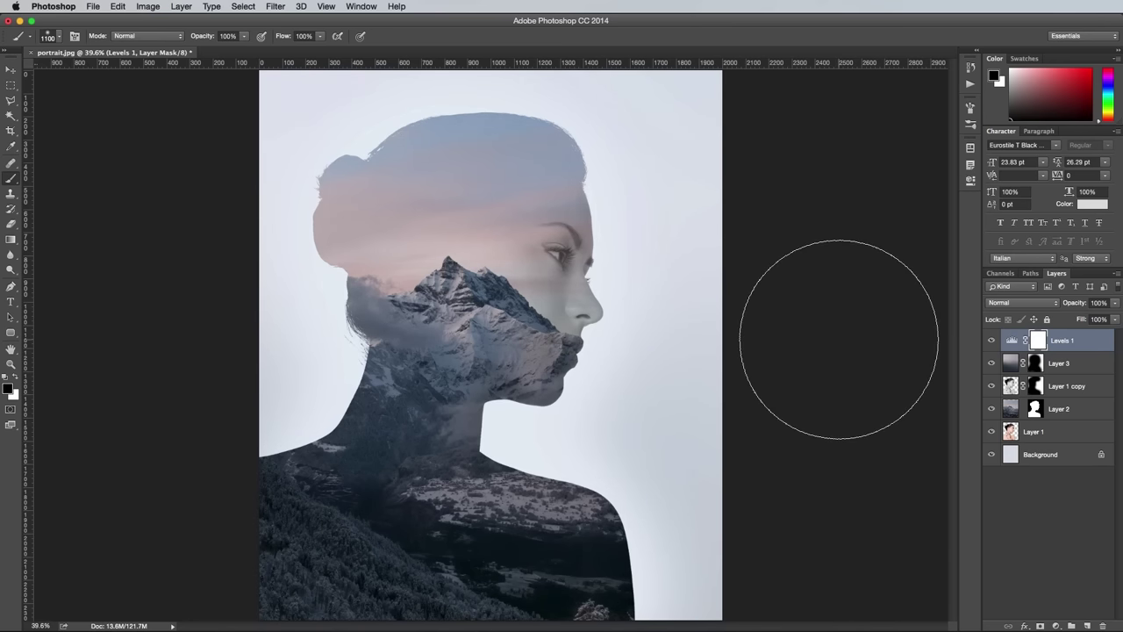